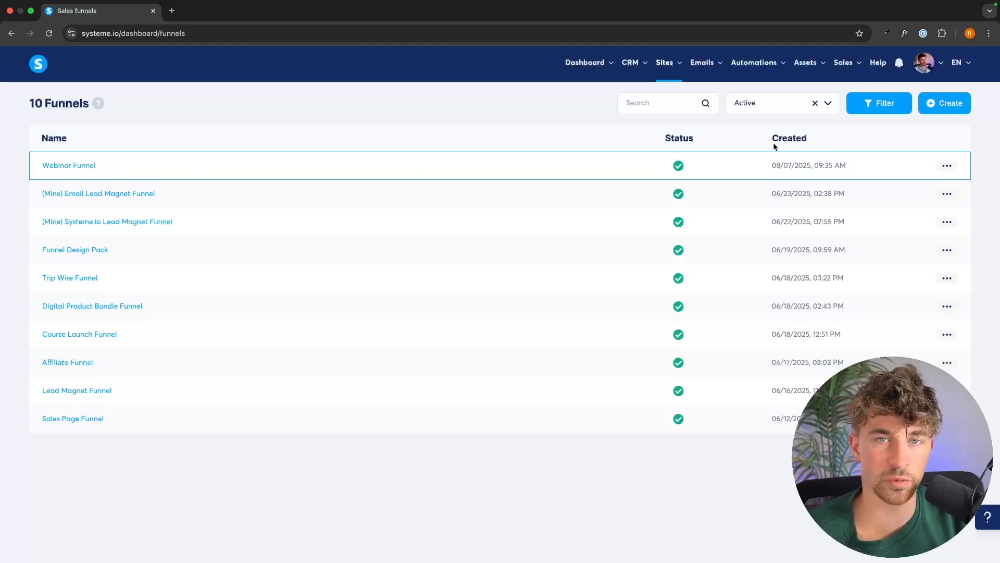
Open the Webinar Funnel and create a new email for its Webinar registration step.
mouse_move(703, 63)
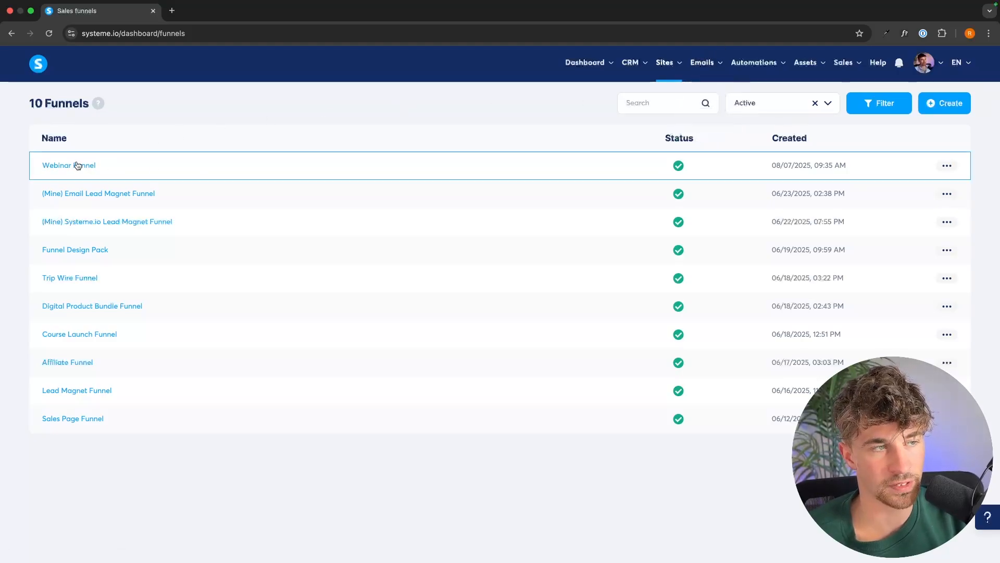
left_click(58, 165)
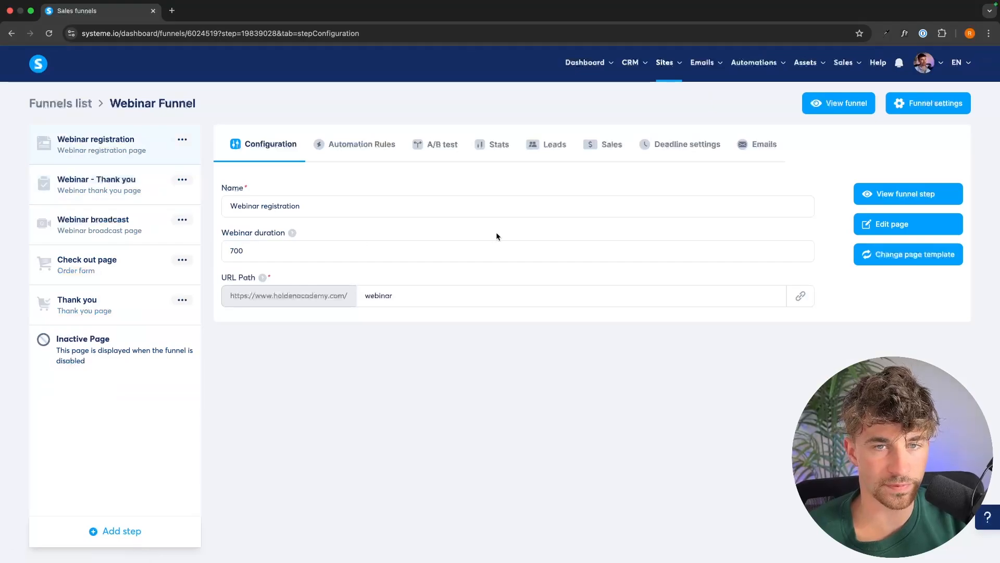
left_click(758, 149)
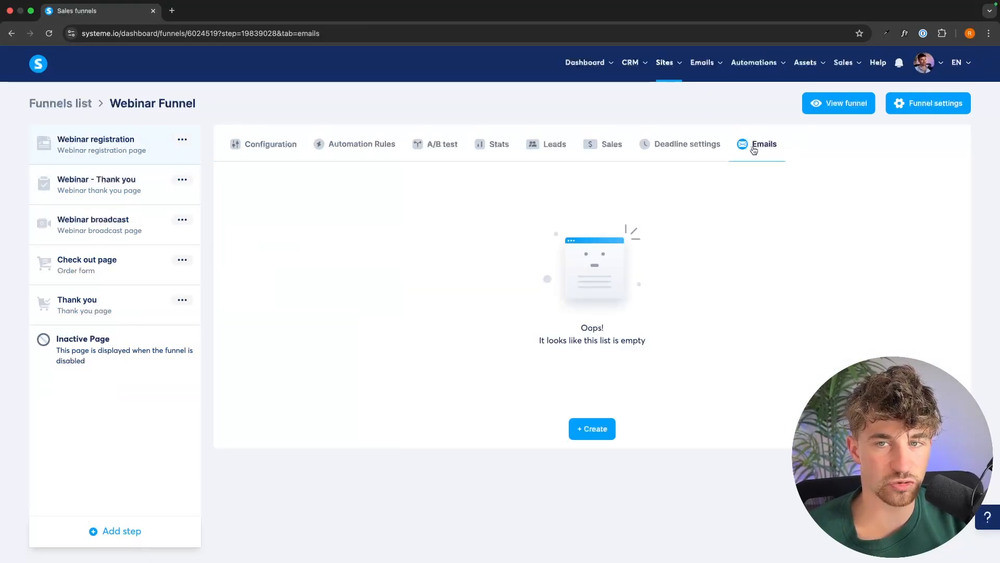
left_click(596, 430)
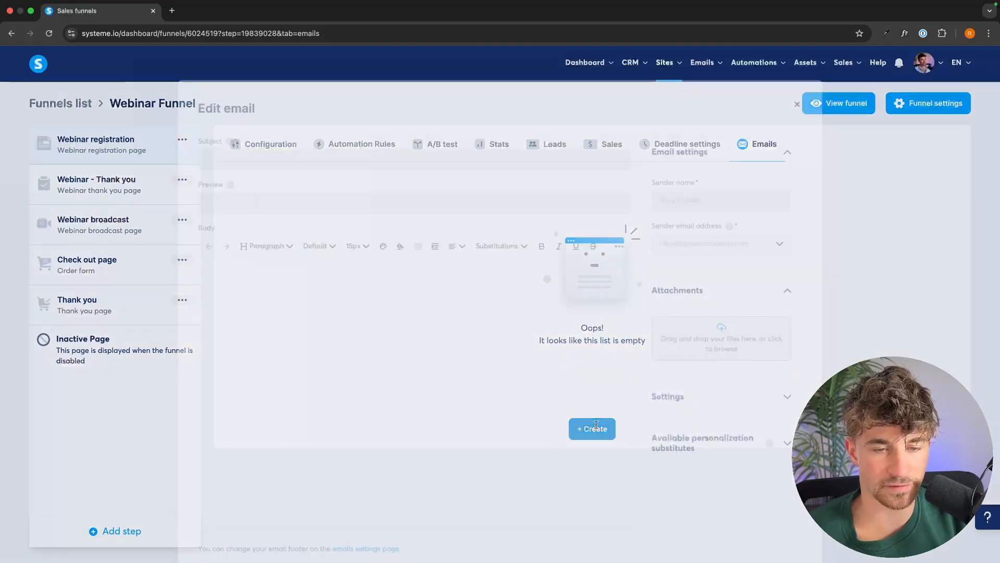
Examine the available personalization substitutes for the email, especially {webinar_show_link} and {webinar_replay_link}.
left_click(688, 457)
scroll(730, 339, "down", 6)
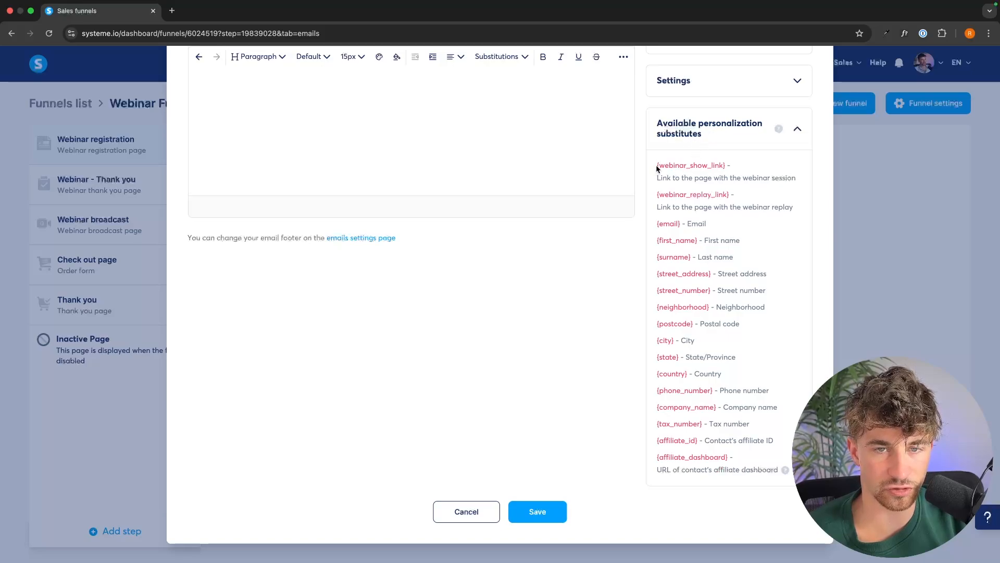
left_click_drag(655, 164, 723, 166)
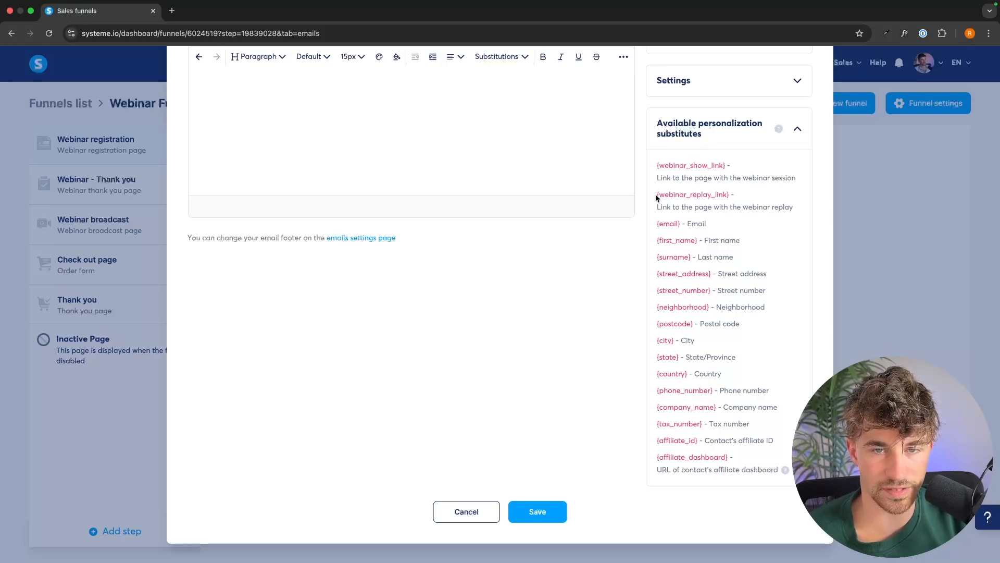
left_click_drag(655, 194, 738, 193)
left_click(738, 162)
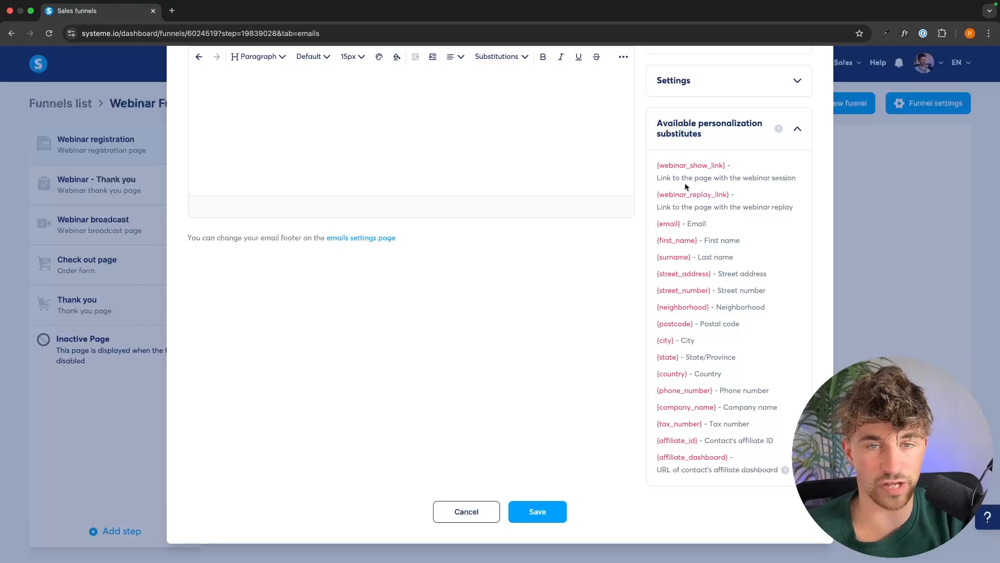
scroll(684, 182, "up", 2)
left_click_drag(655, 218, 729, 219)
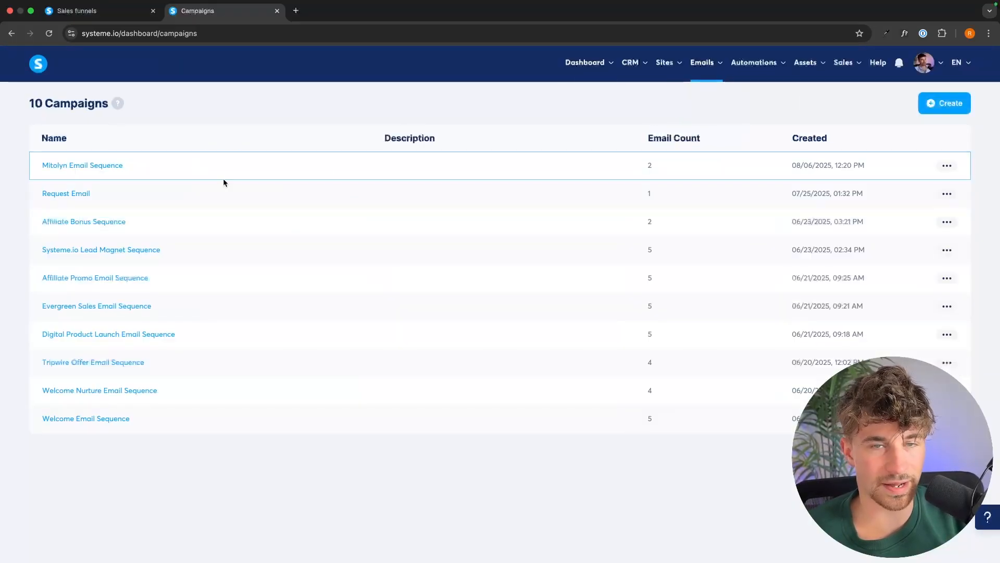
Return to the webinar email, close the Campaigns page, and highlight the {webinar_show_link} substitute.
left_click(113, 17)
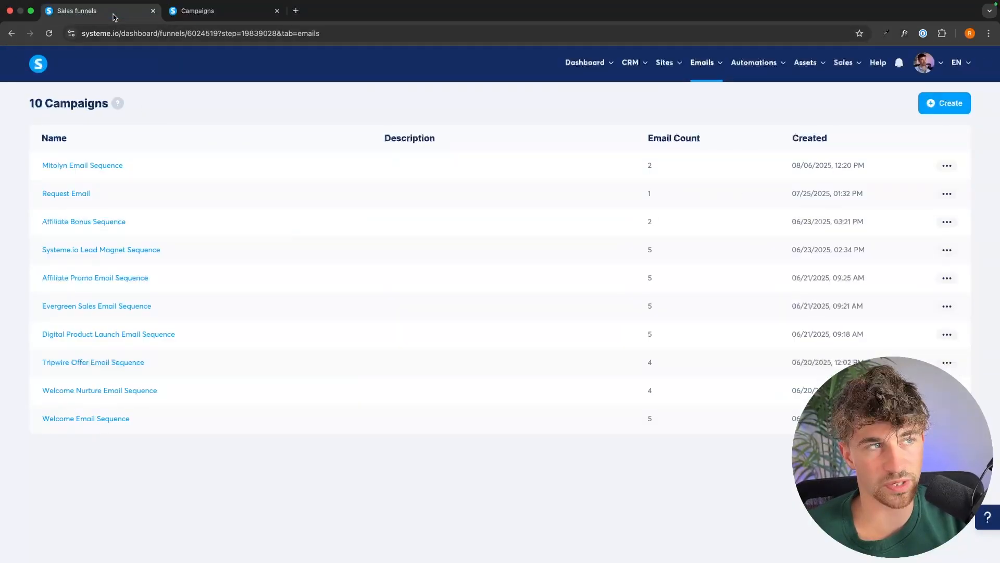
scroll(476, 186, "up", 3)
left_click(698, 280)
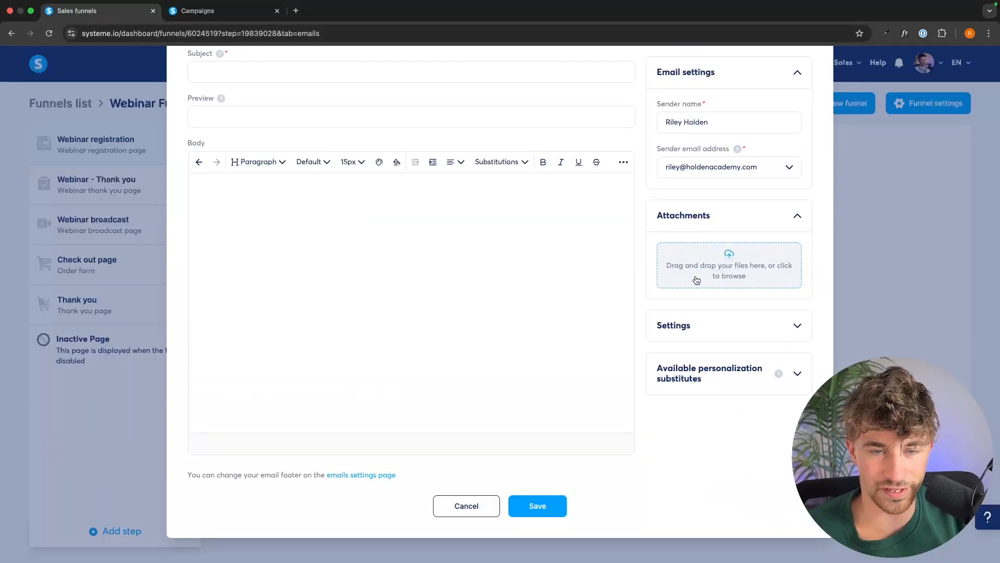
left_click(690, 367)
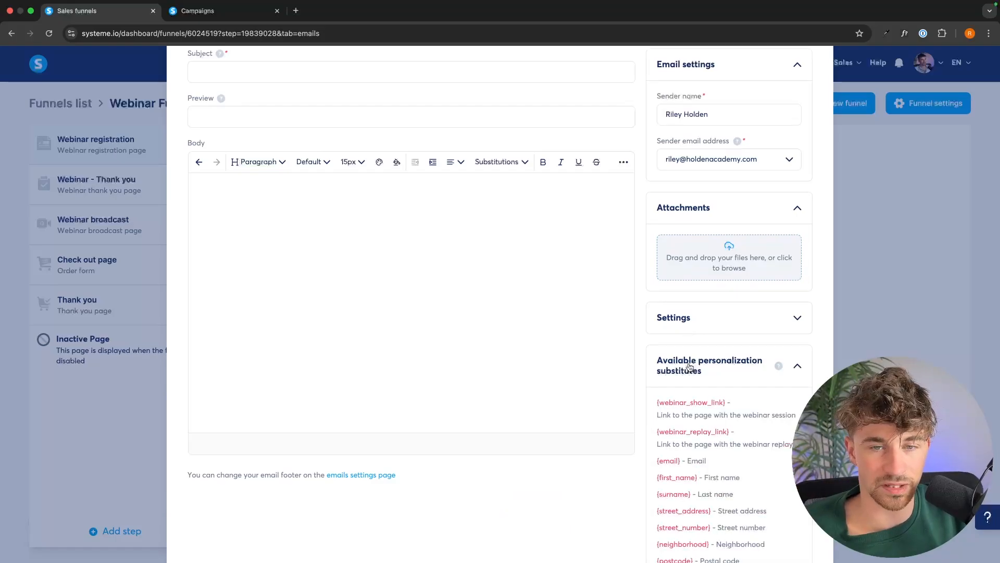
scroll(693, 240, "up", 2)
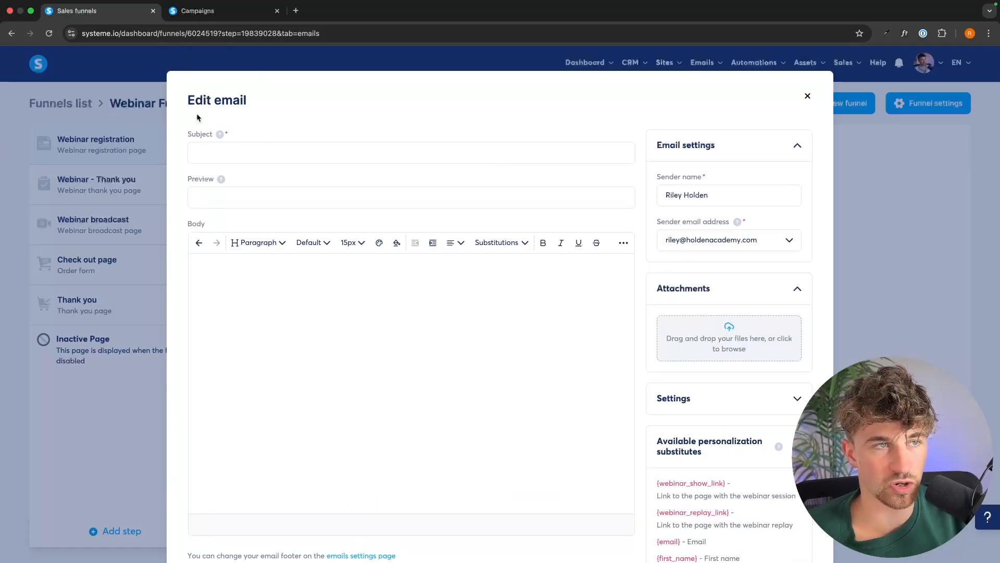
left_click(277, 11)
scroll(655, 354, "down", 3)
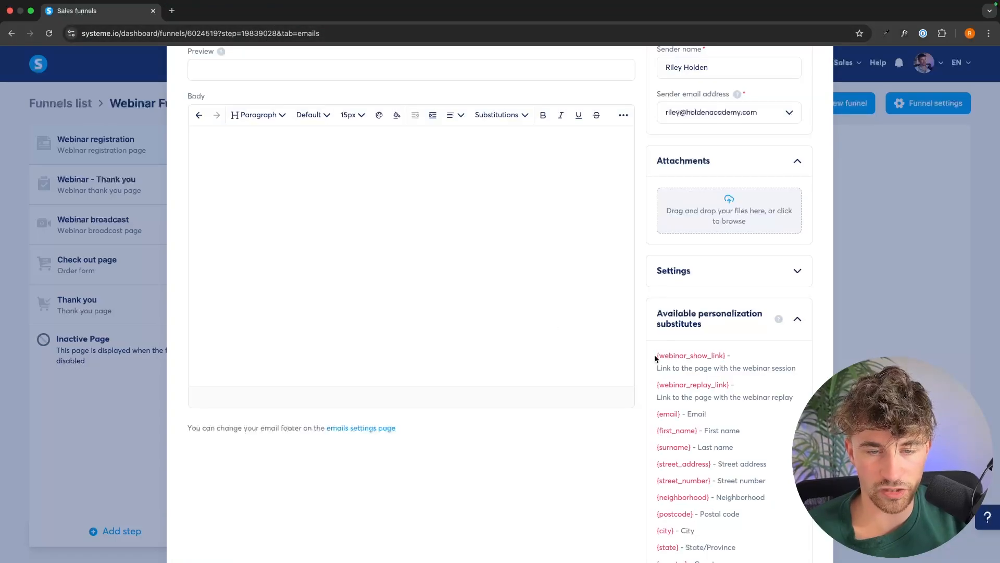
left_click_drag(654, 355, 726, 358)
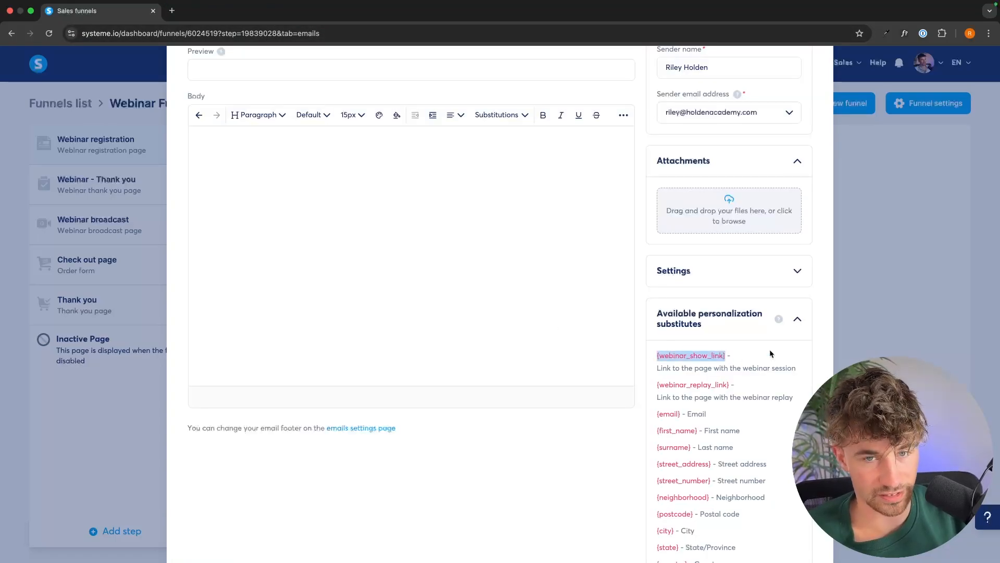
Set the email subject to "{first_name} - You're In", copying the first-name placeholder from the personalization substitutes.
scroll(770, 354, "up", 3)
left_click(304, 148)
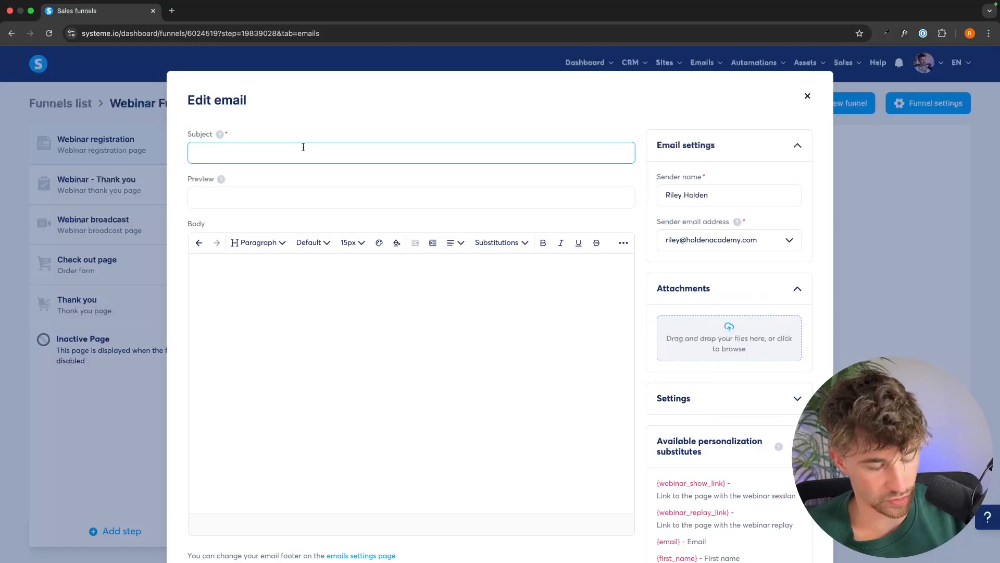
scroll(643, 310, "down", 3)
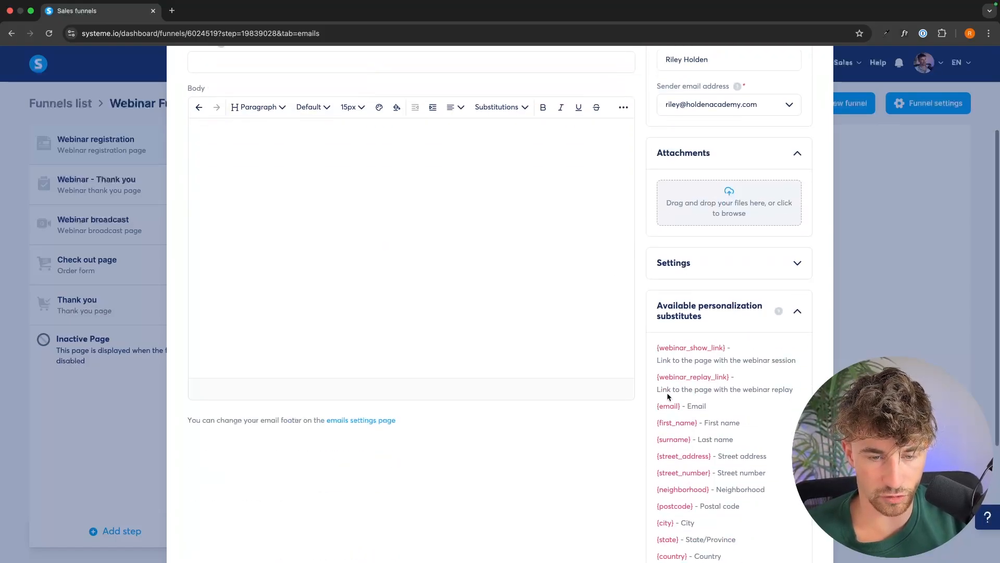
left_click_drag(657, 423, 696, 423)
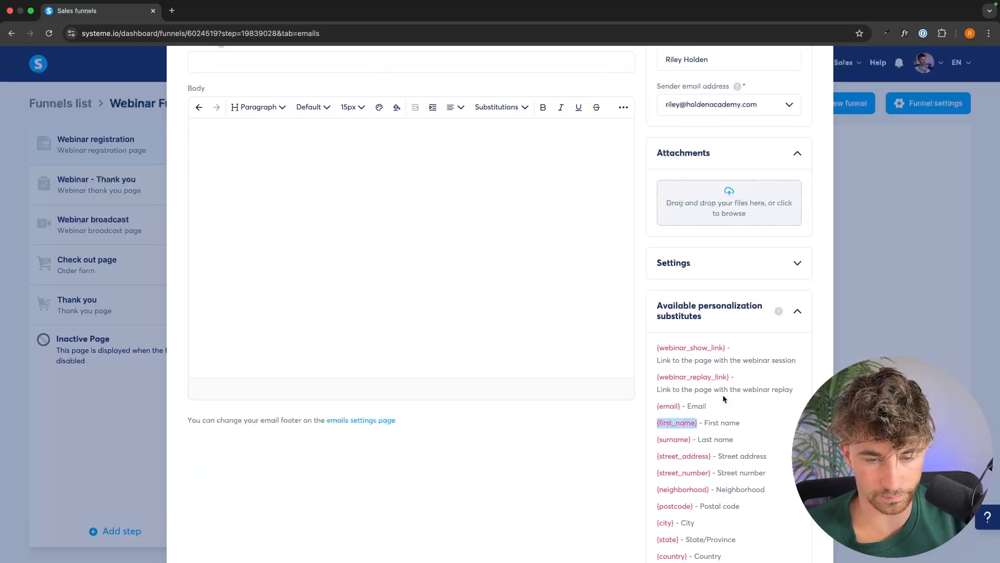
key("cmd+c")
scroll(533, 290, "up", 3)
left_click(341, 153)
key("cmd+v")
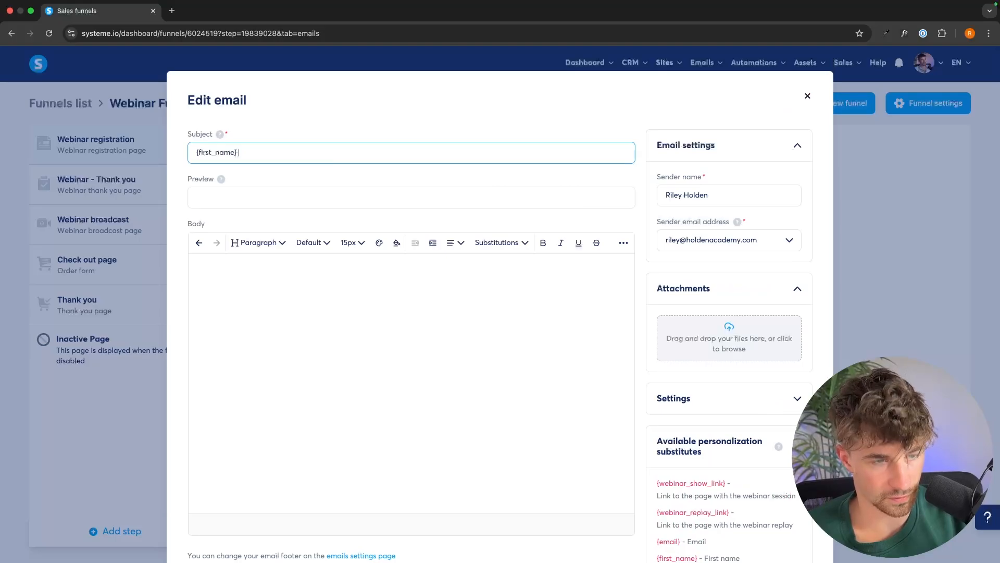
type("- You're In")
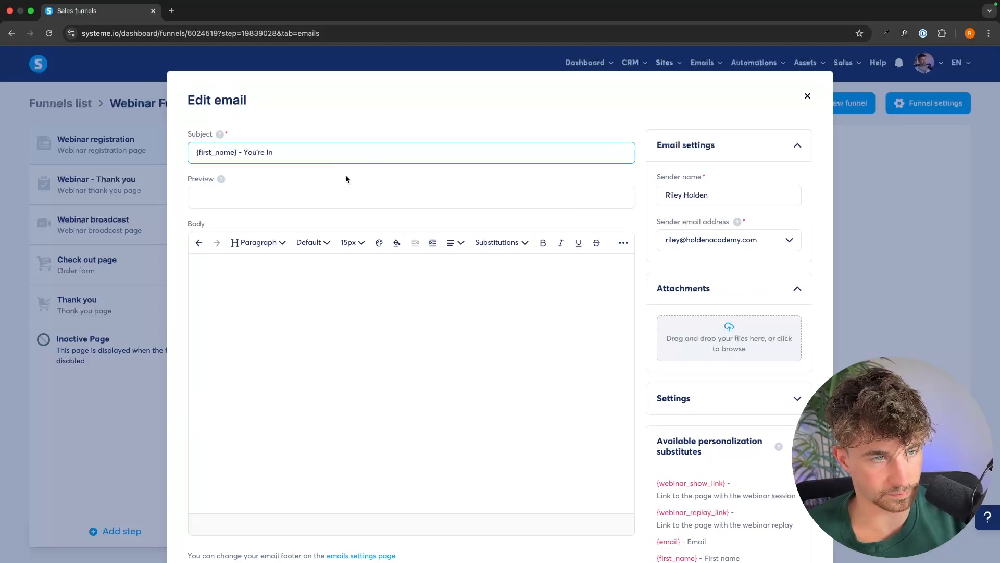
Set the email's preview text to "You've Successfully signed up for xyz webinar".
left_click(322, 196)
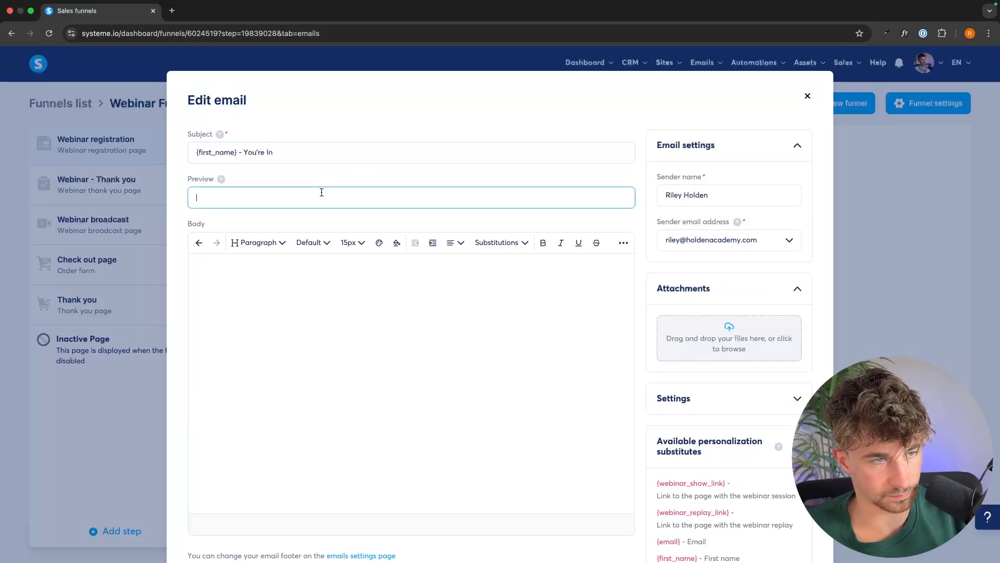
type("You've ")
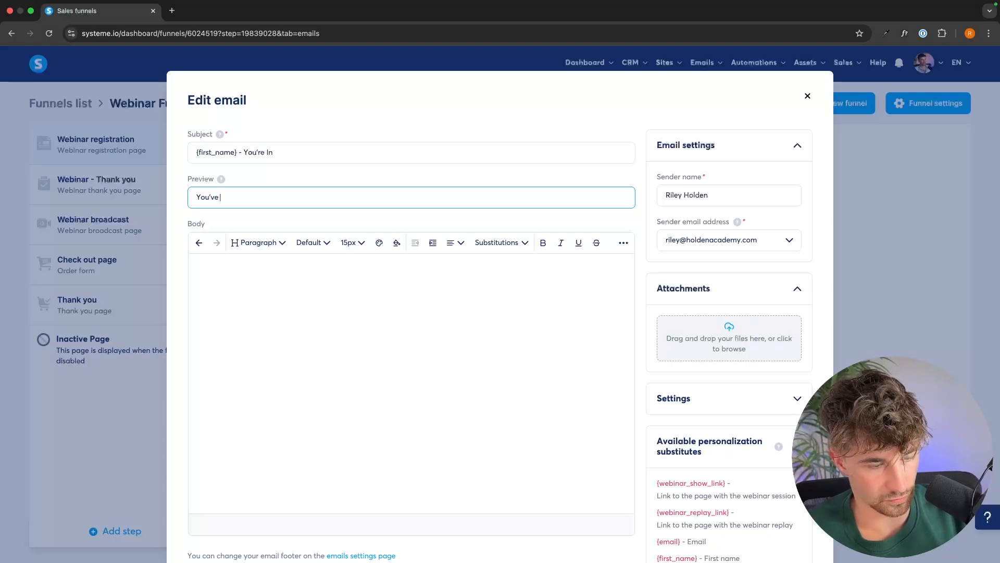
type("Successfully signed up for xyz webi")
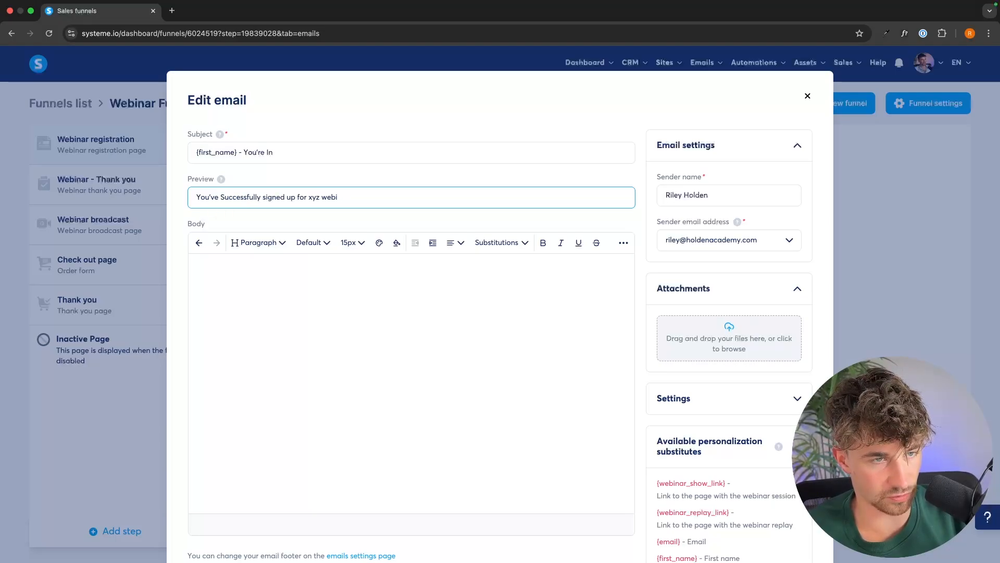
type("nar")
Start the email body with the greeting "Hey {first_name}", reusing the first-name placeholder.
left_click(311, 245)
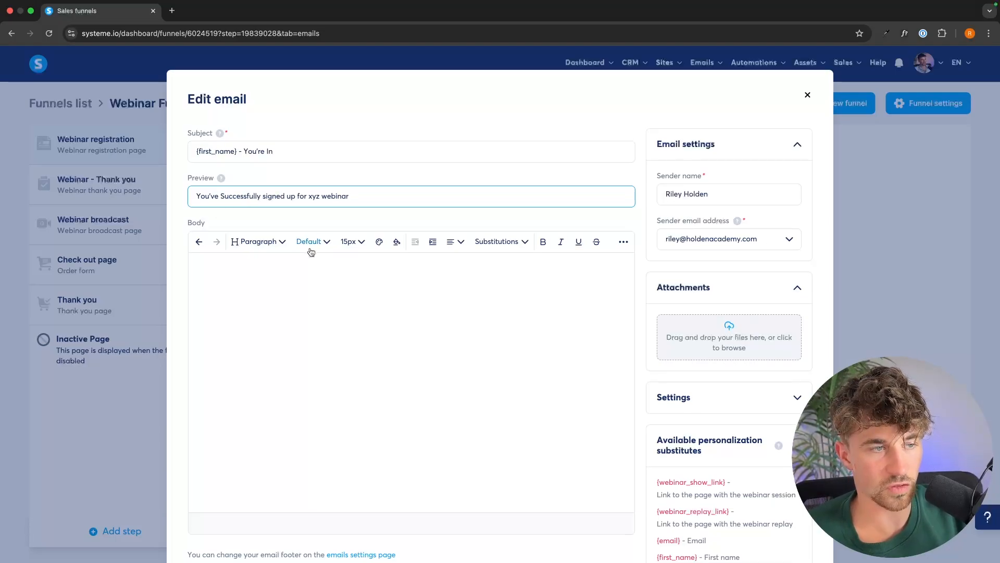
scroll(261, 245, "down", 1)
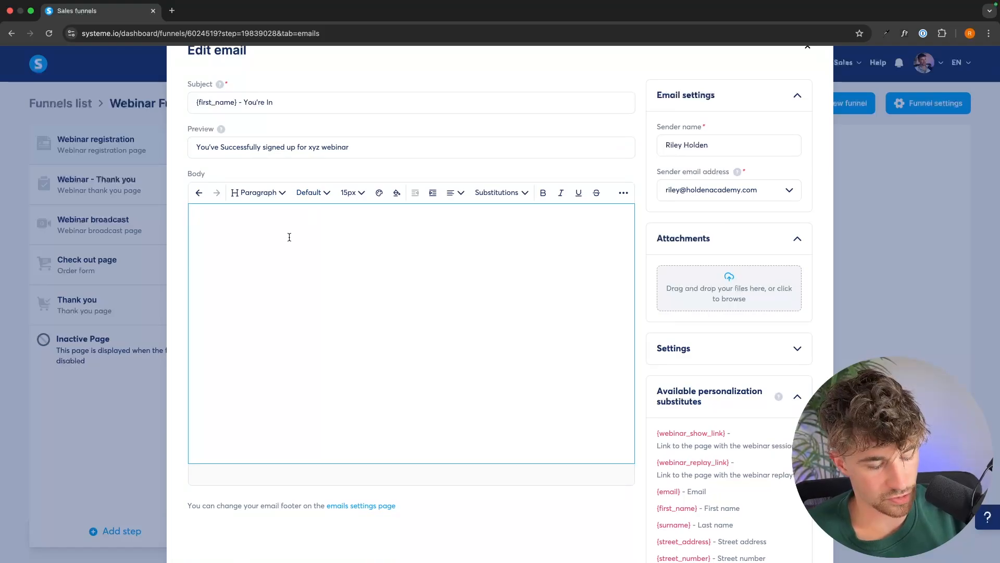
type("Hey")
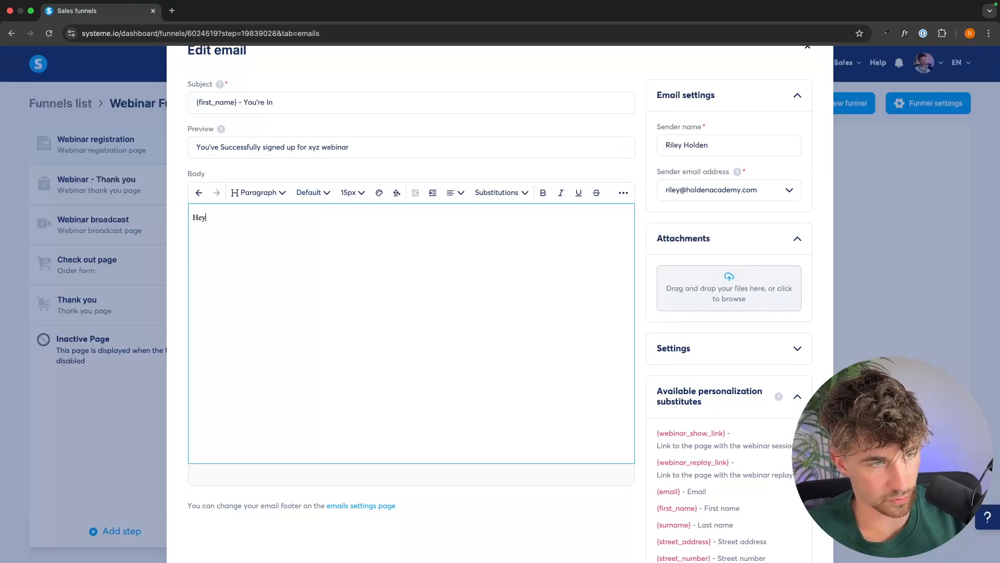
double_click(236, 100)
left_click(238, 210)
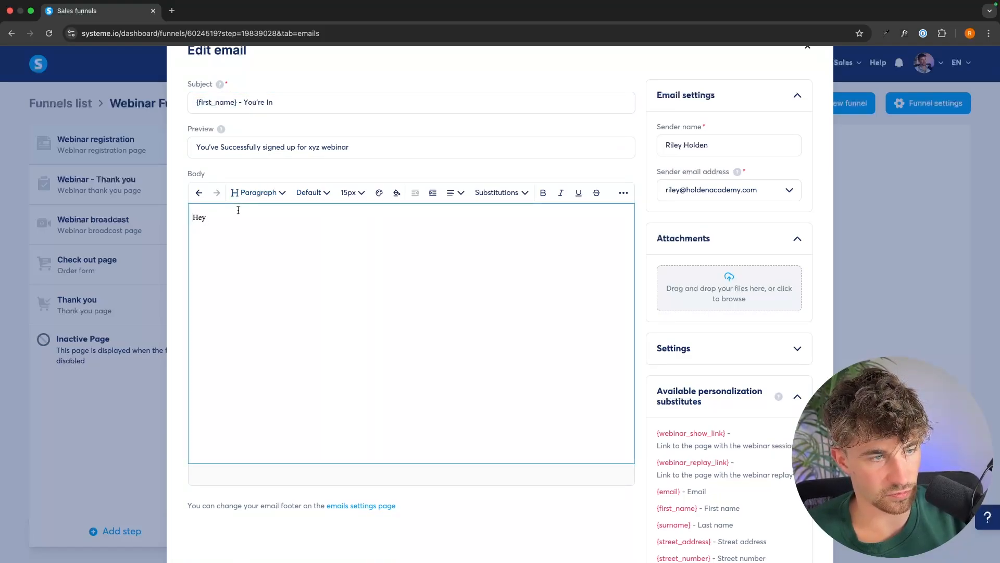
key("super+v")
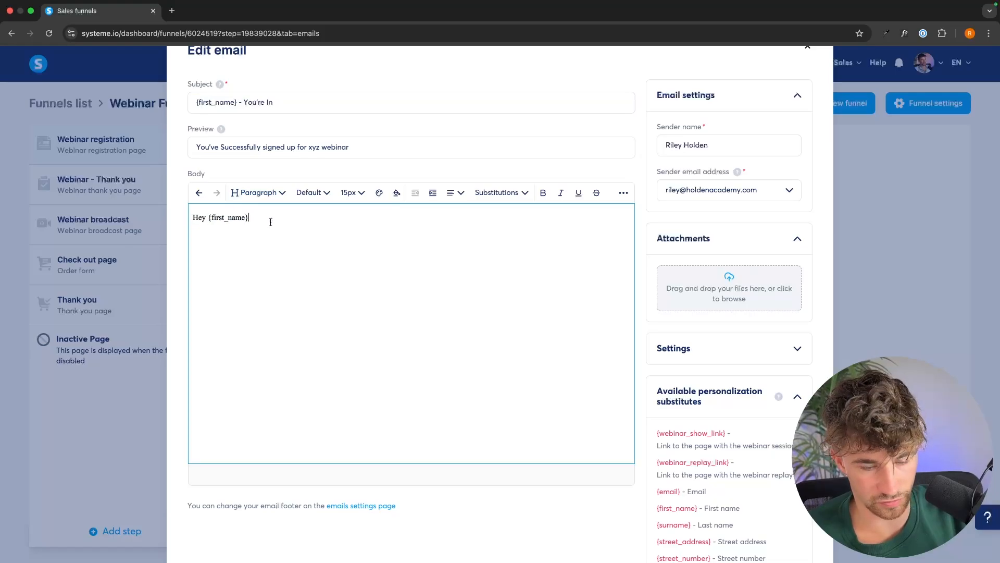
Add the line "Thanks for signing up" below the greeting, followed by filler lines "roigjrg" and "gorig".
type("Thanks g")
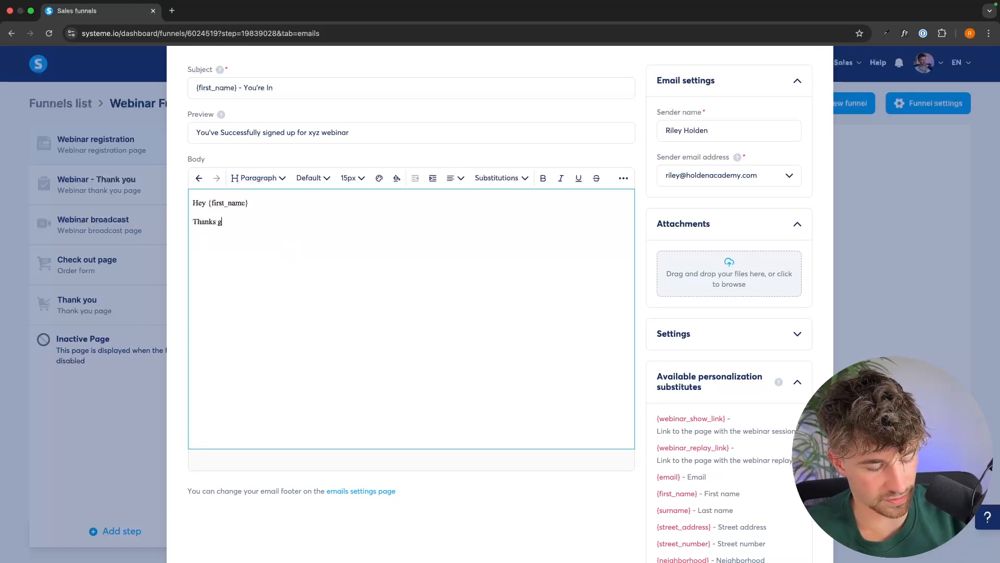
key("BackSpace")
type("for si")
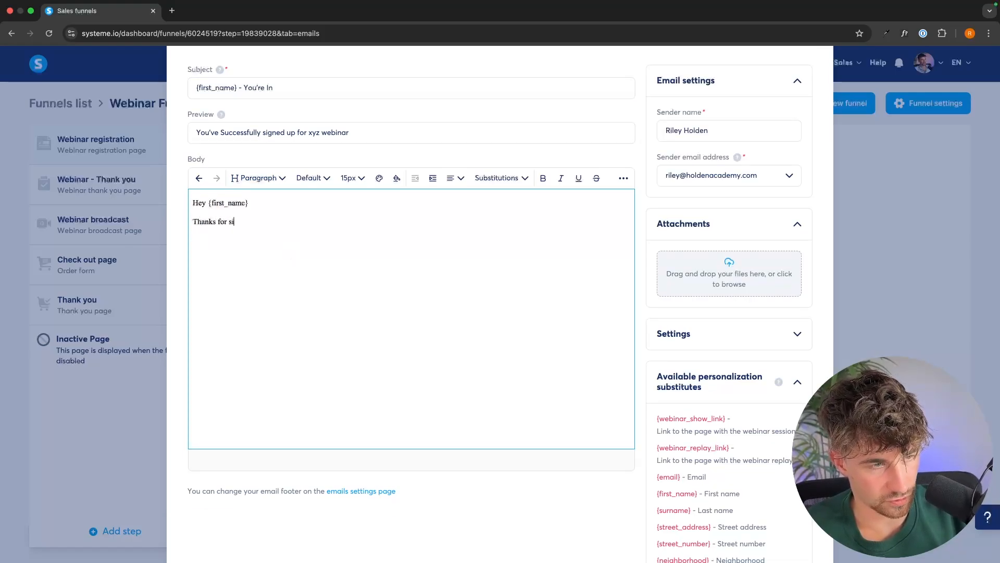
type("gning up")
key("Return")
type("roigirg")
key("Return")
type("gorig")
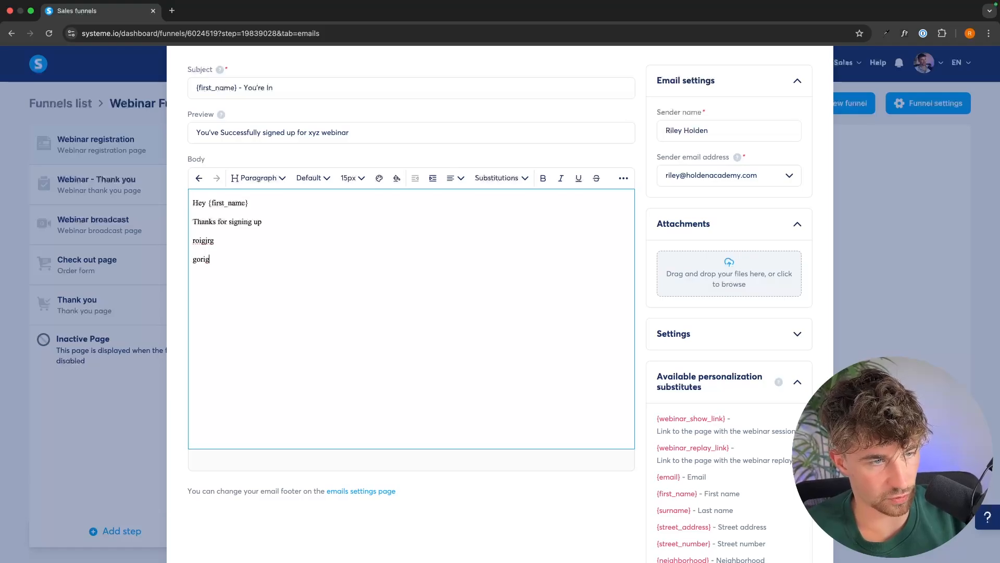
Add the closing body line "you can view the webinar here - {webinar_show_link}", copying the link placeholder from the personalization substitutes.
type("you")
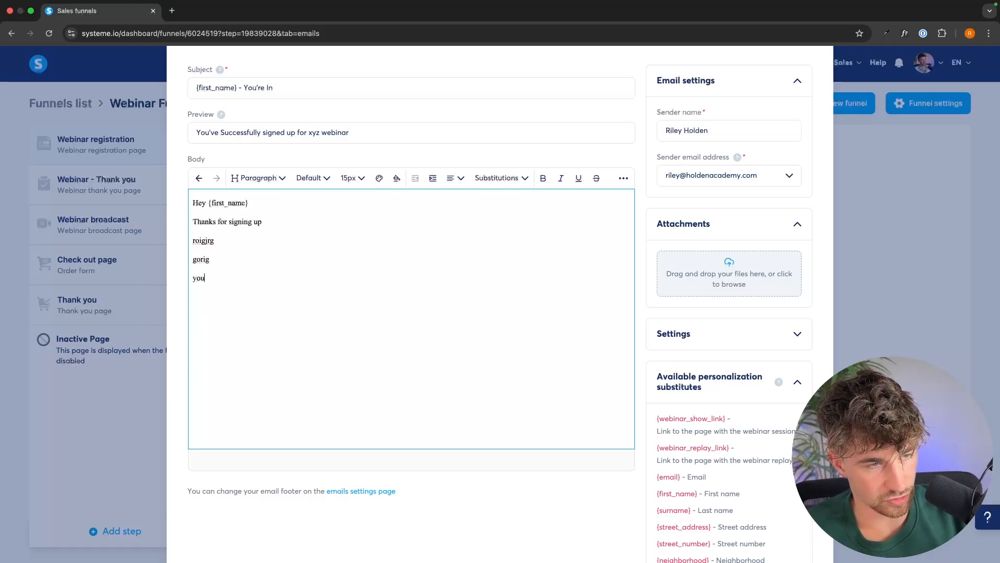
type(" can view ")
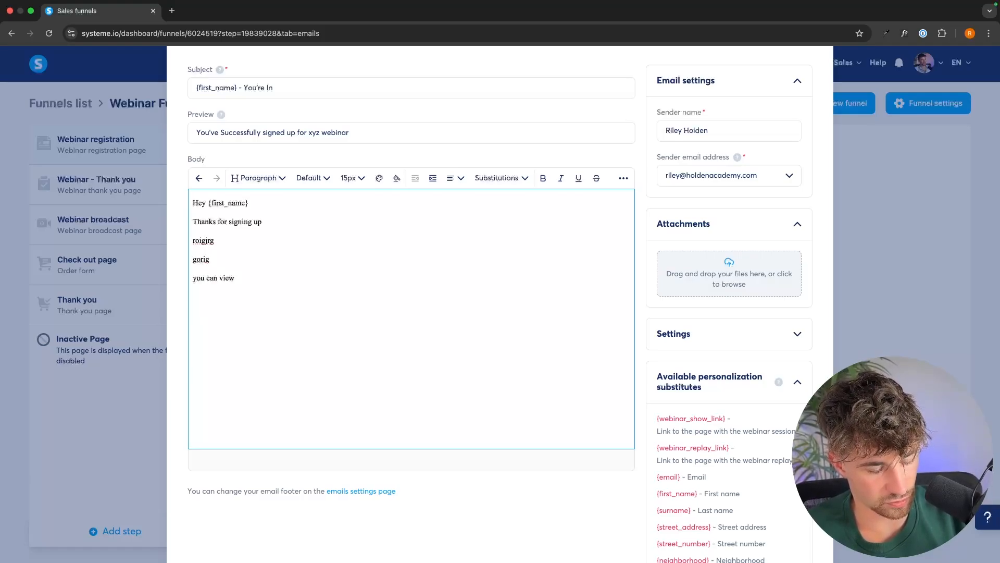
type("the websin")
type("a")
key("BackSpace")
key("BackSpace")
key("BackSpace")
key("BackSpace")
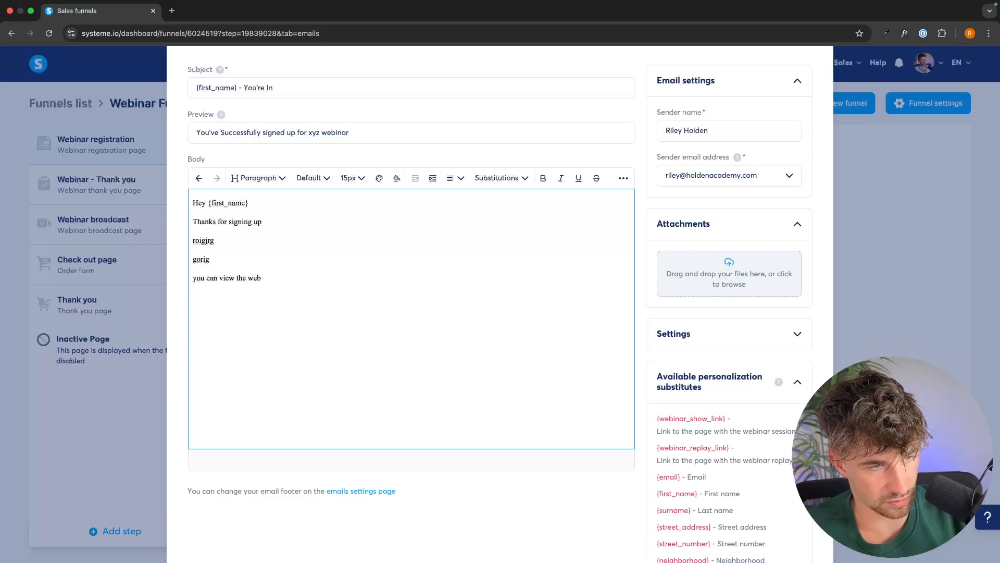
type("inar here")
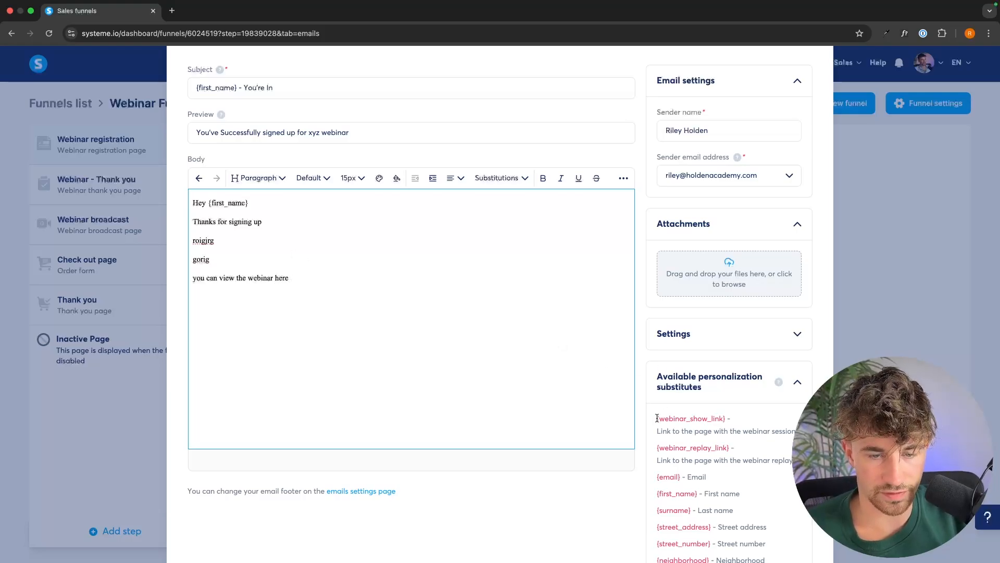
left_click_drag(657, 418, 726, 419)
left_click(627, 369)
type("-")
key("ctrl+v")
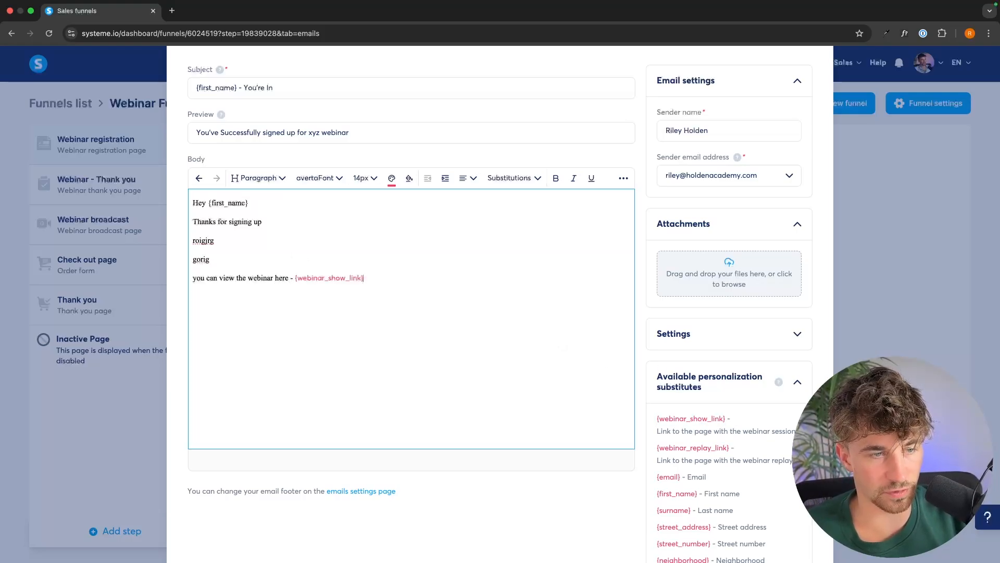
Copy the {webinar_show_link} placeholder in the closing body line and recolour its text to black (000000).
left_click_drag(364, 277, 296, 278)
key("super+c")
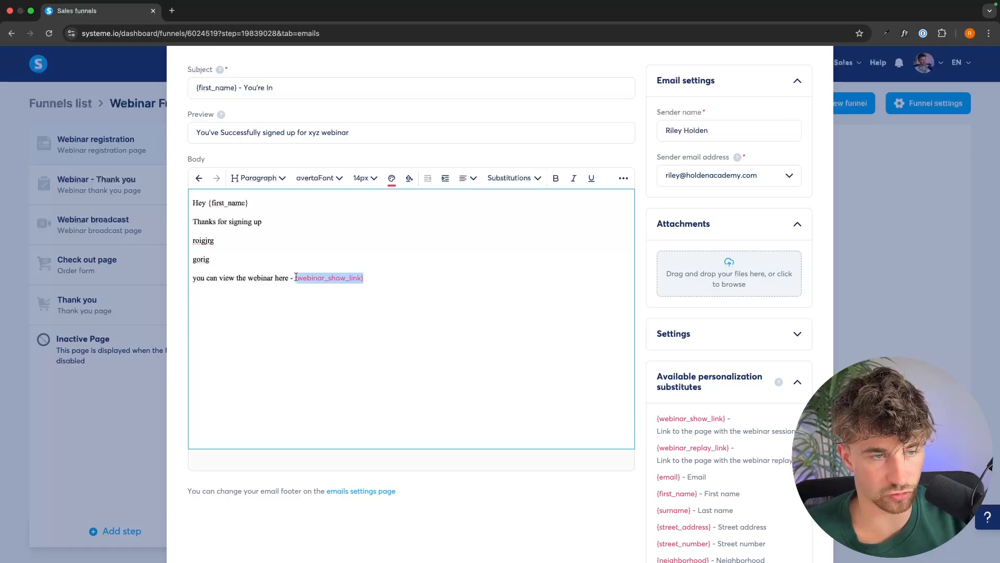
left_click(392, 178)
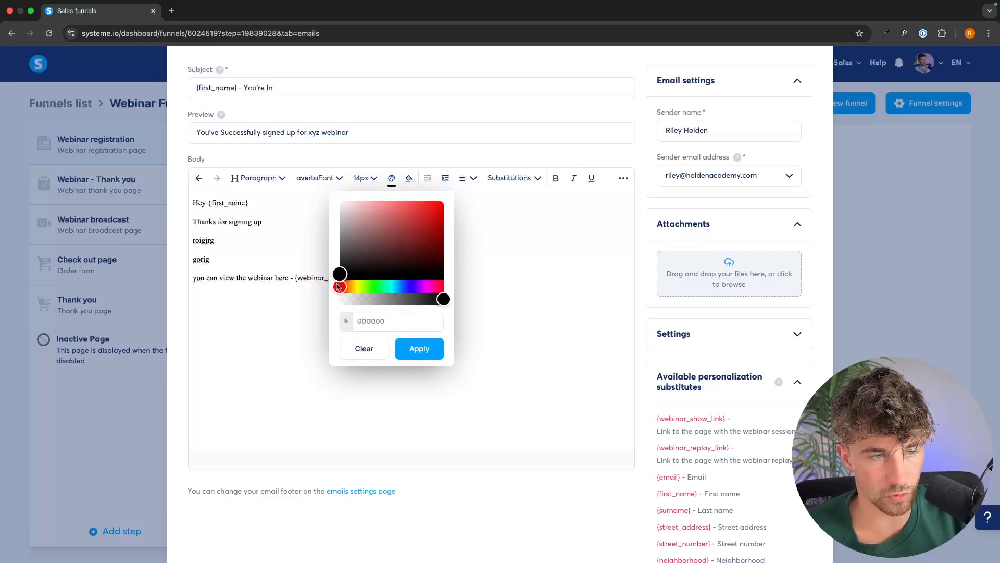
left_click(292, 287)
left_click(395, 290)
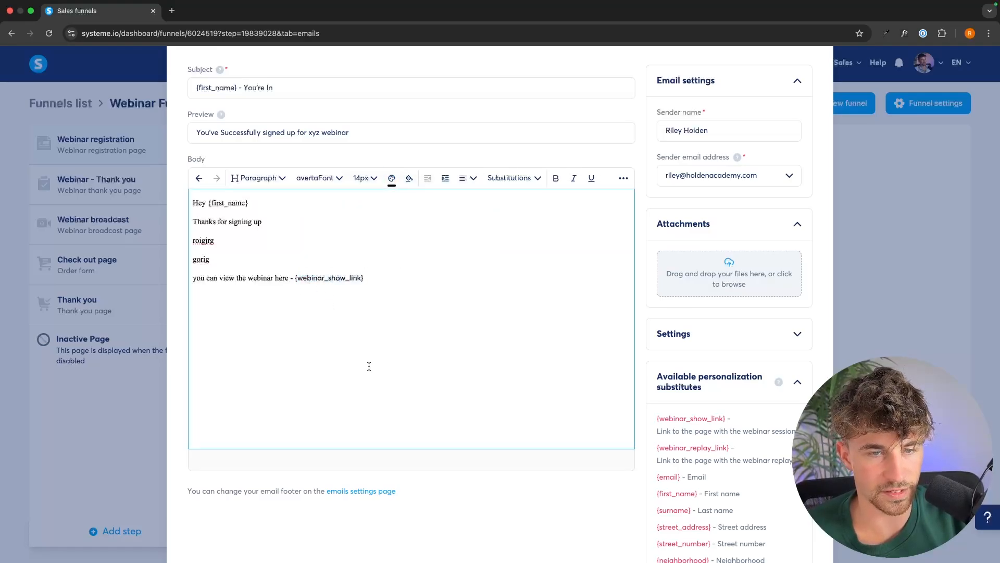
scroll(390, 338, "up", 1)
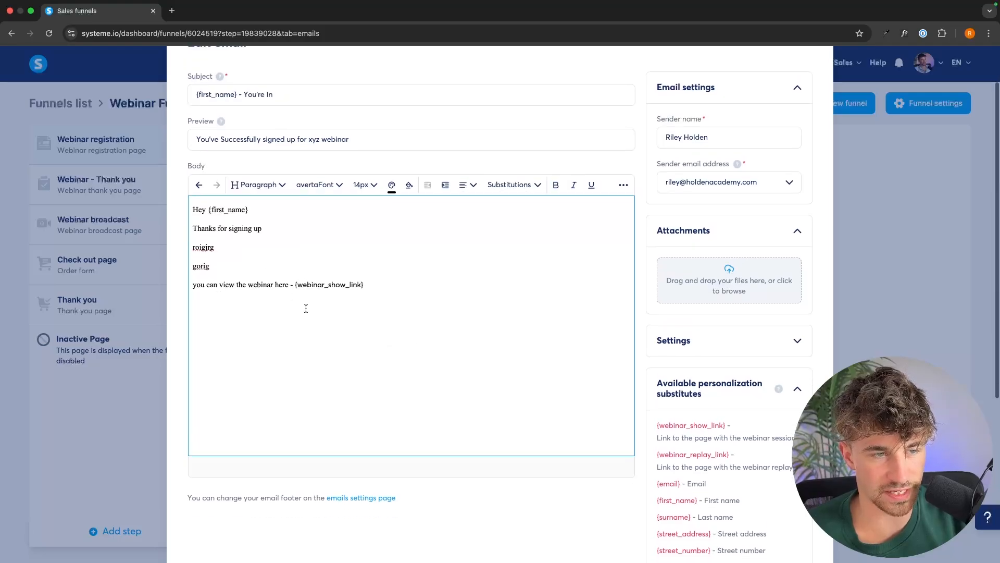
left_click_drag(295, 285, 363, 284)
left_click(360, 285)
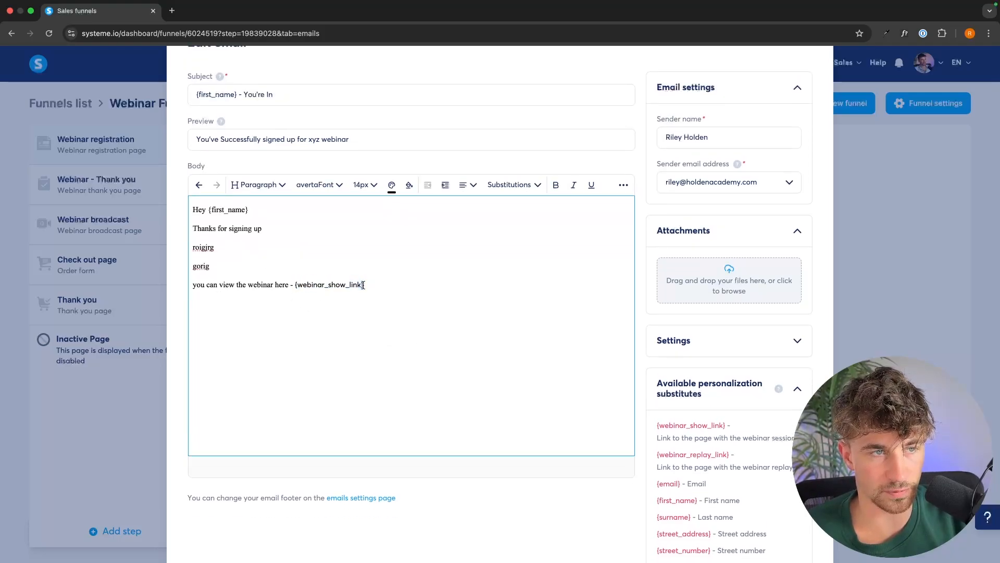
scroll(370, 271, "up", 2)
scroll(458, 341, "down", 3)
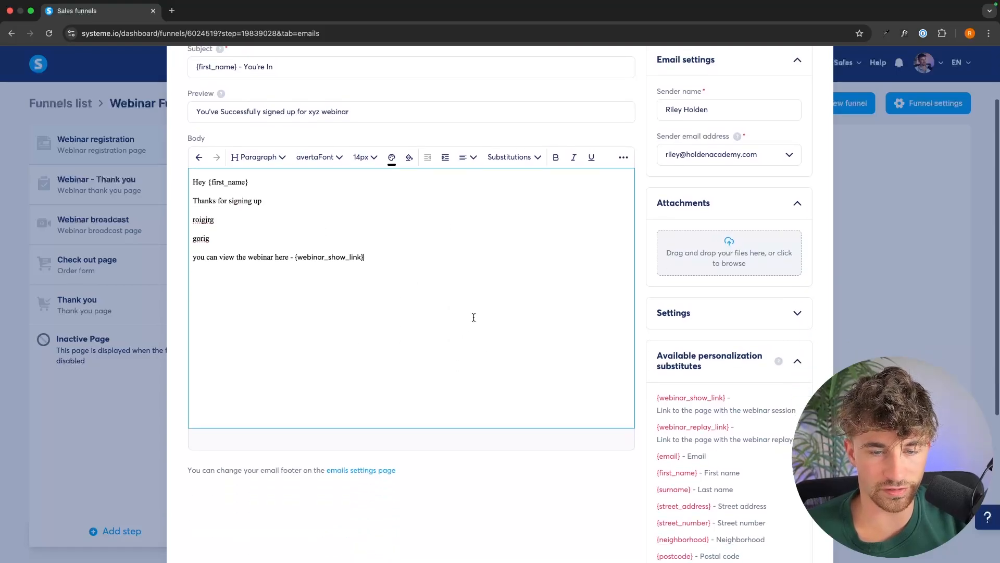
Set the sending delay to 1 minute for the Registration to webinar event and save the email.
scroll(474, 317, "down", 2)
left_click(718, 327)
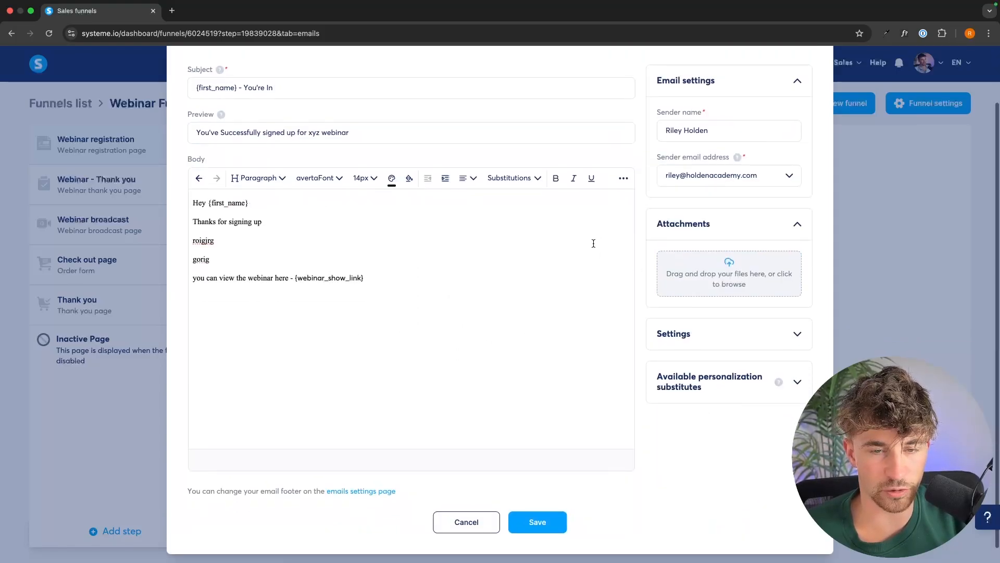
left_click(690, 334)
scroll(705, 306, "down", 2)
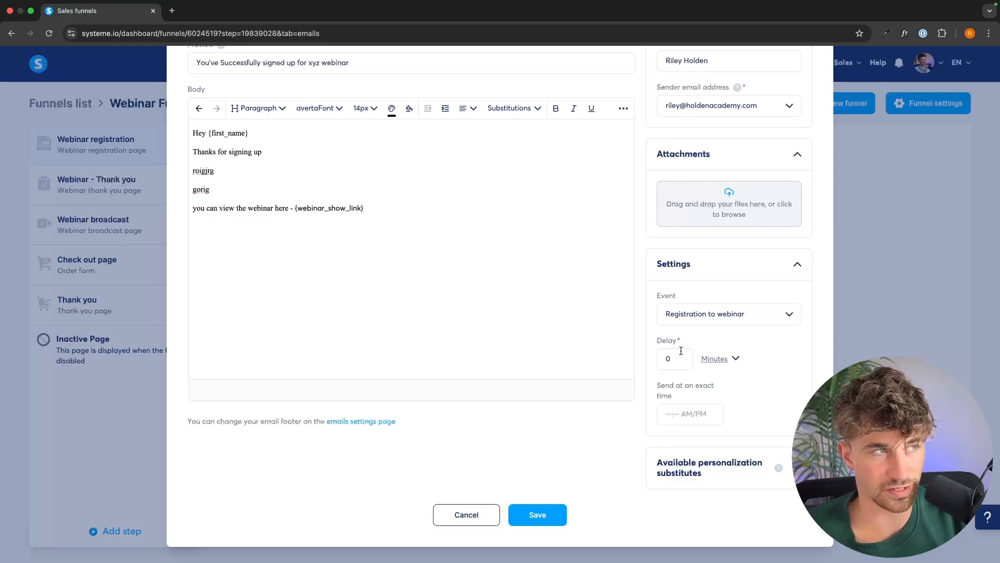
left_click(544, 515)
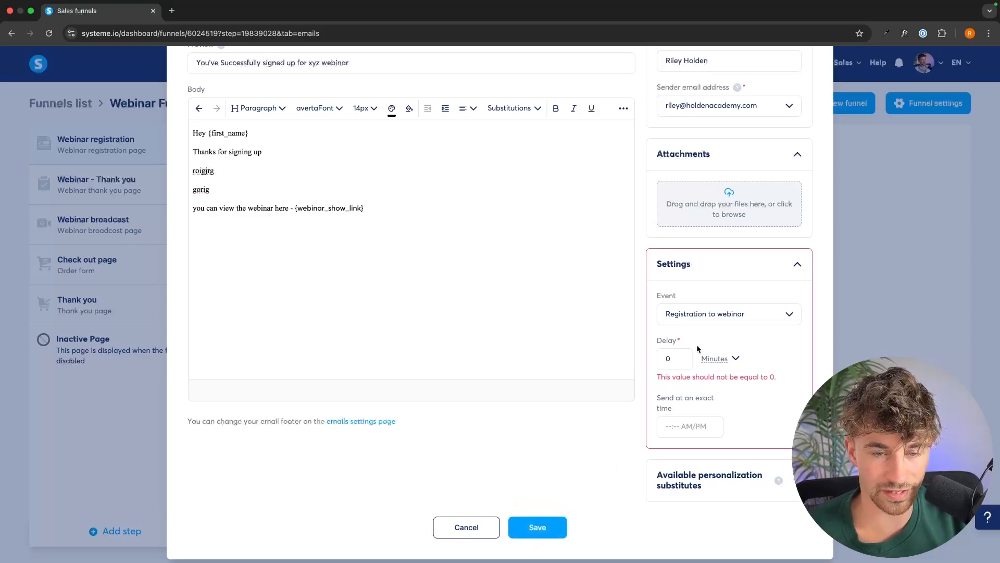
left_click(679, 360)
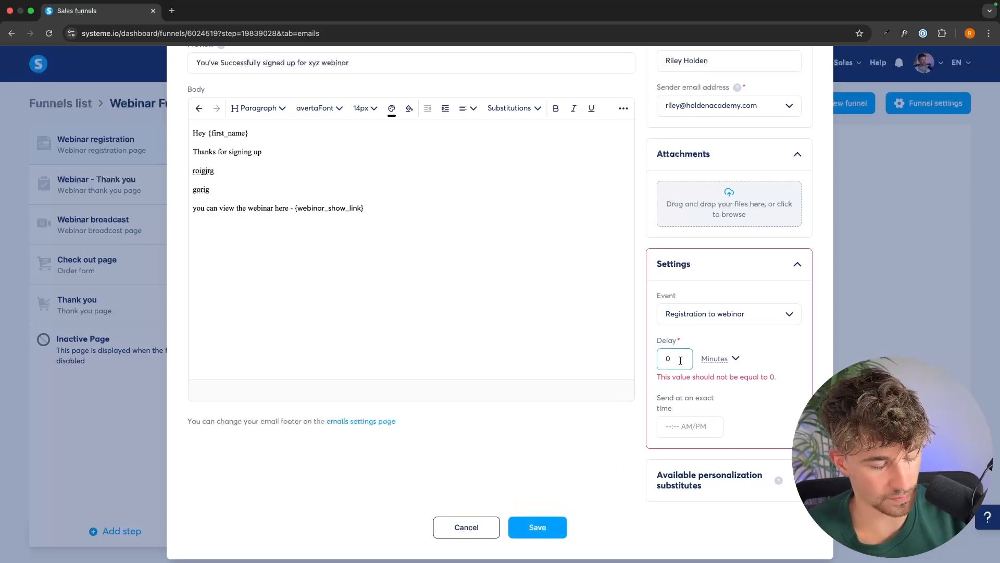
key("BackSpace")
type("1")
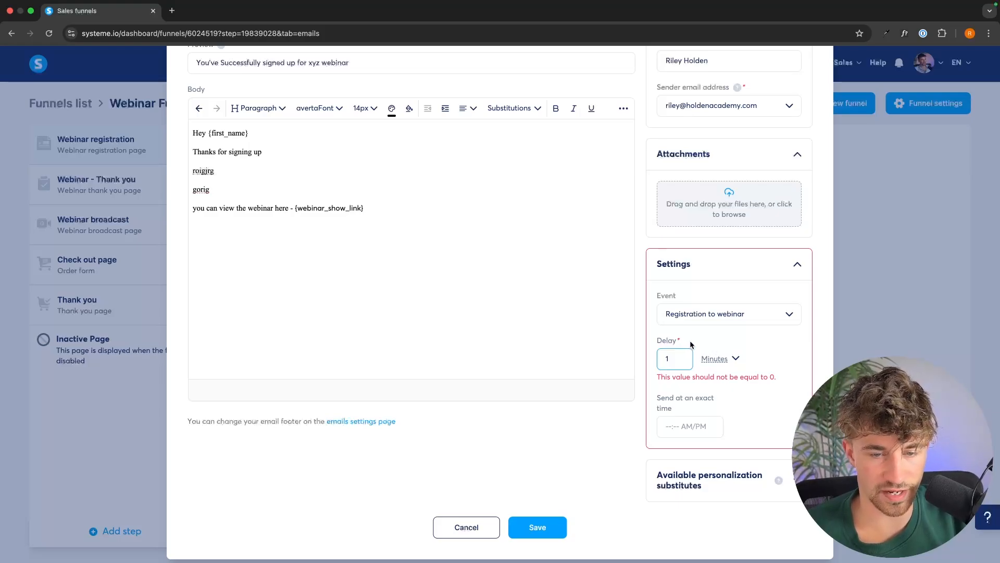
left_click(529, 527)
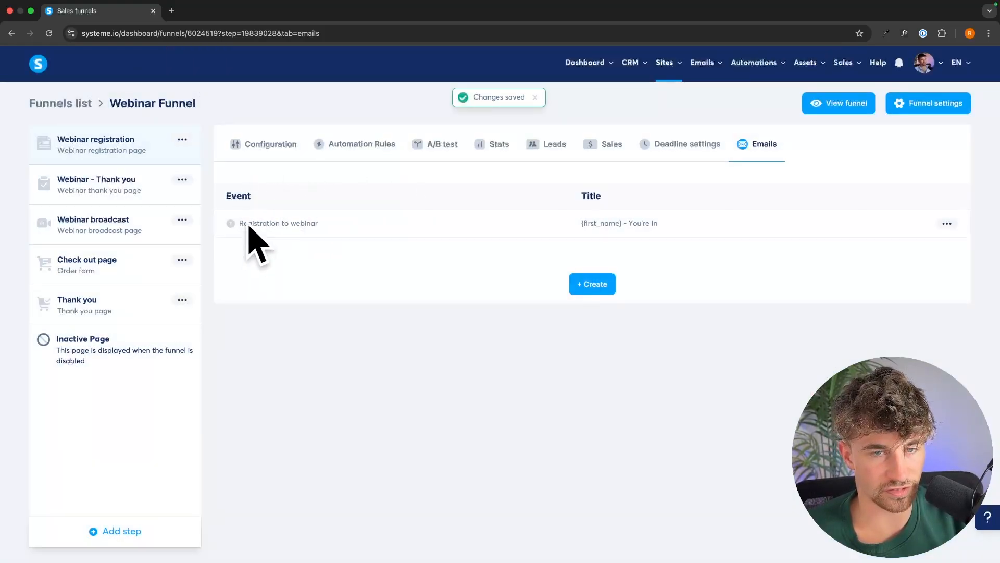
Create a second funnel email with the subject "Your webine starts in 1 minute".
left_click(611, 234)
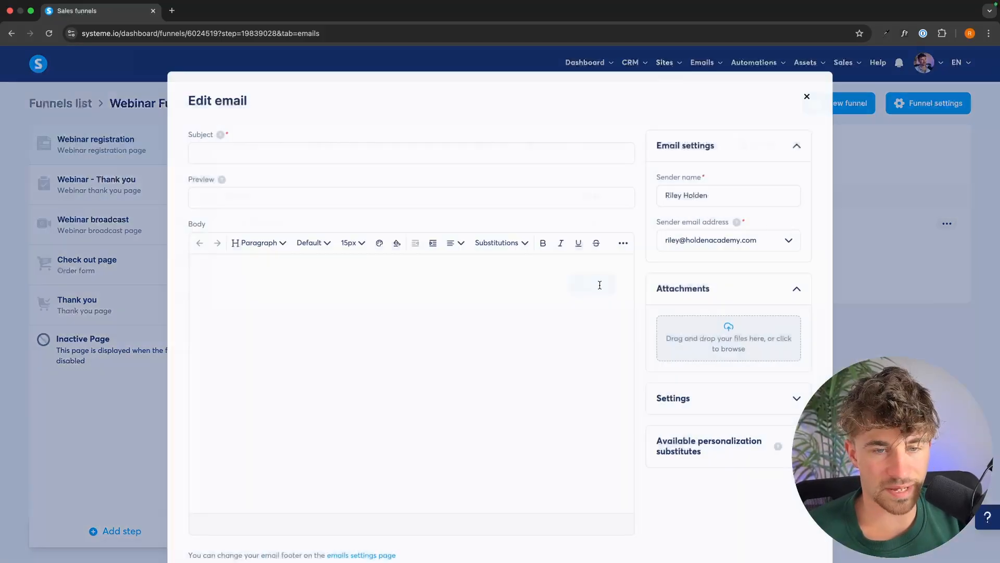
left_click(281, 153)
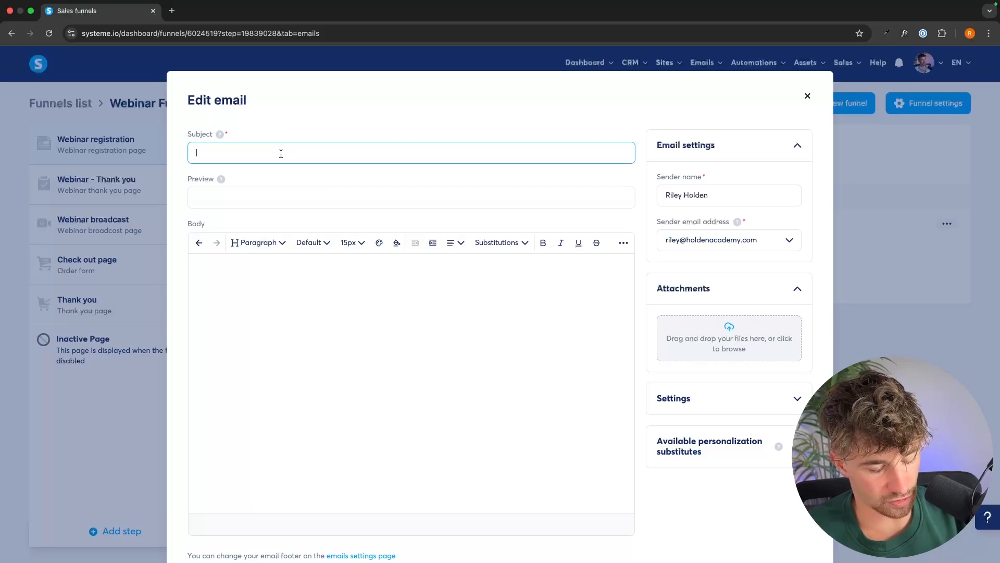
key("super+v")
key("super+z")
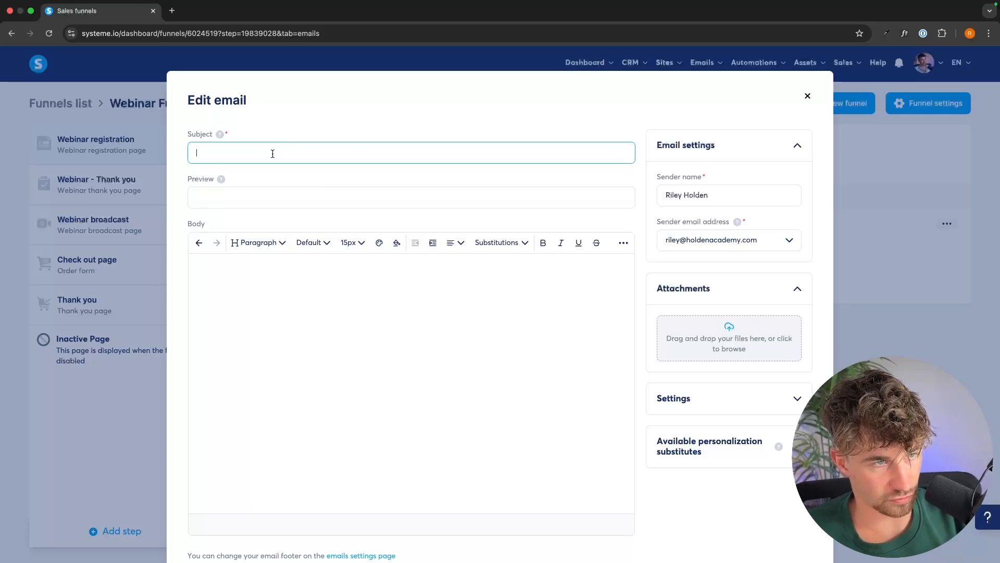
type("Your ")
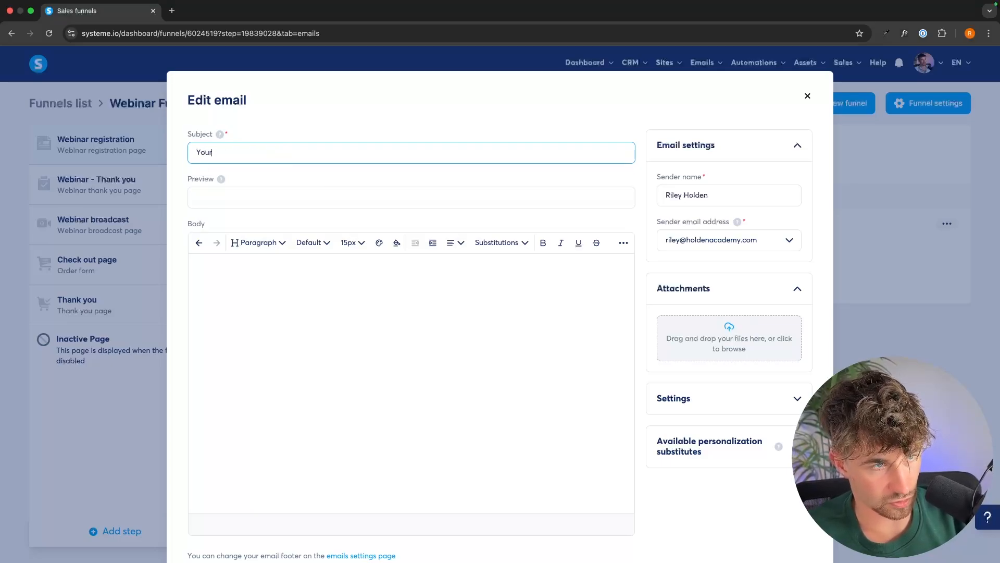
type("websi")
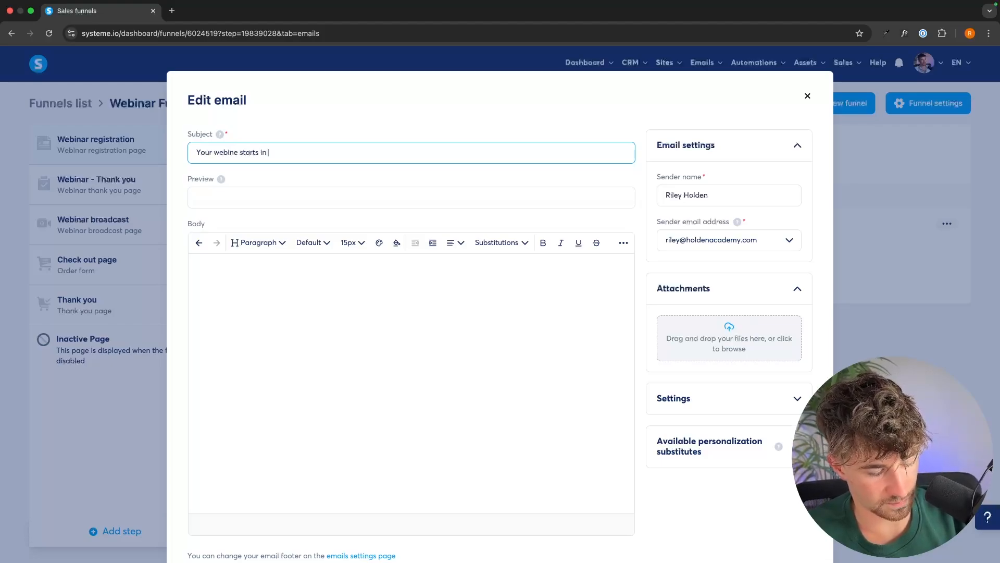
type("inute")
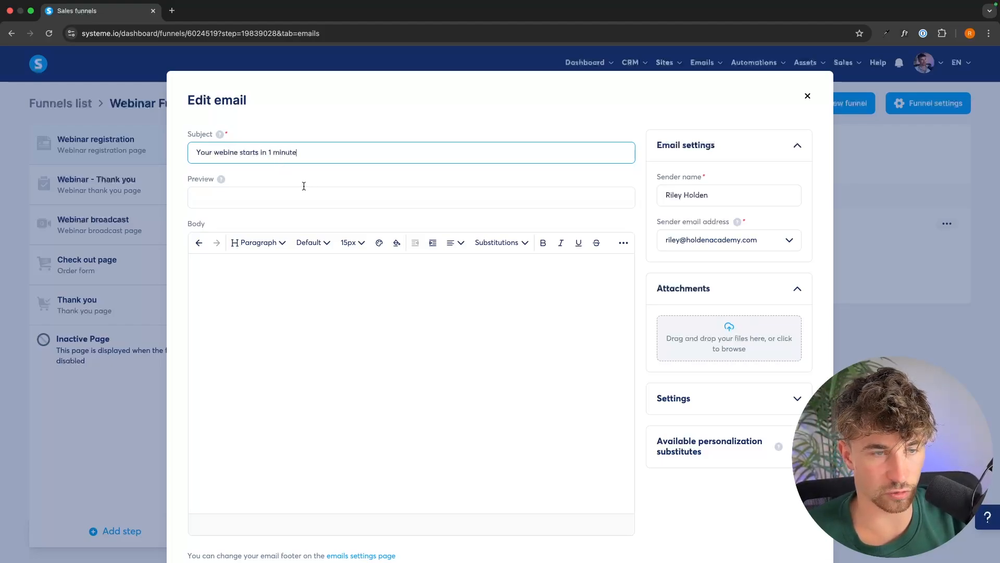
Set the preview text to "irejglkr" and start the body with the lines "Hey name", "efneg", "rgpierjgoire" and "roigrugk".
type("irejglkr")
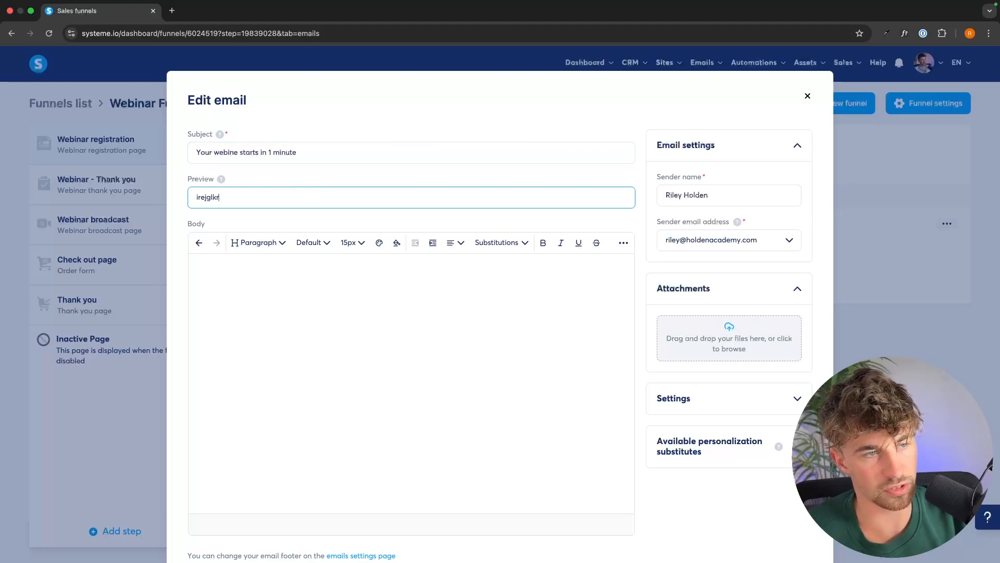
left_click(273, 291)
type("Hey ")
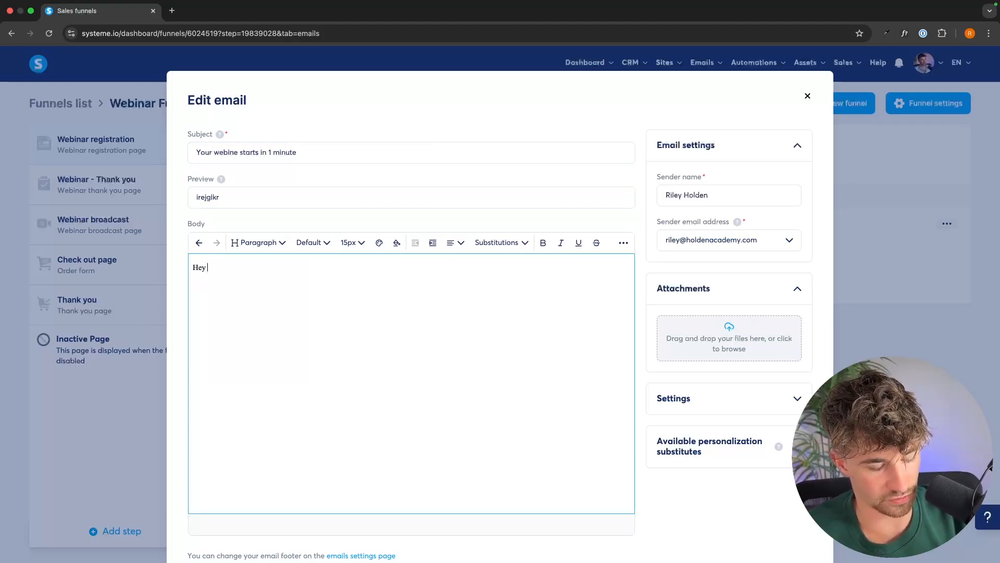
type("name efneg")
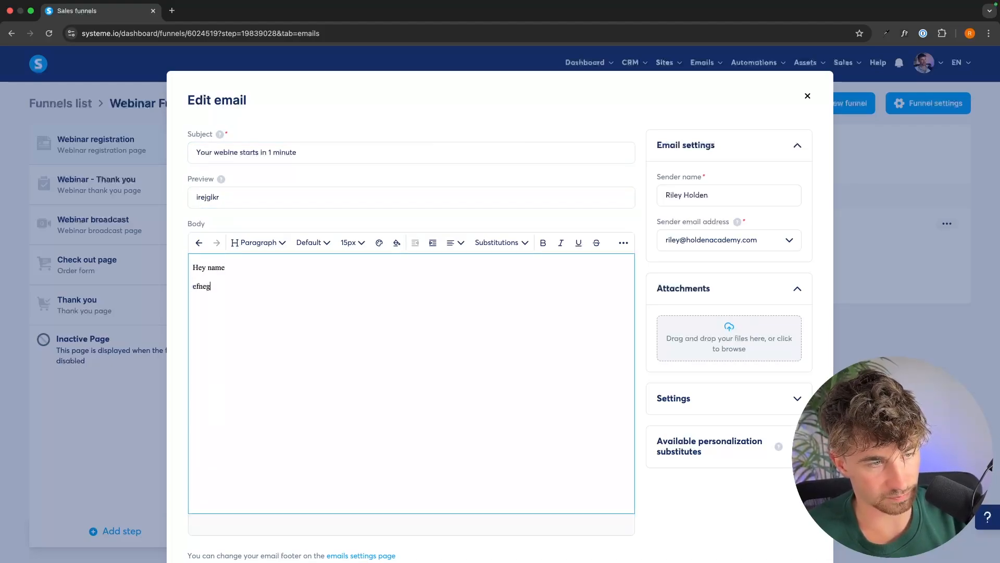
key("Return")
type("rgpierjgoire")
key("Return")
type("roigrugk ")
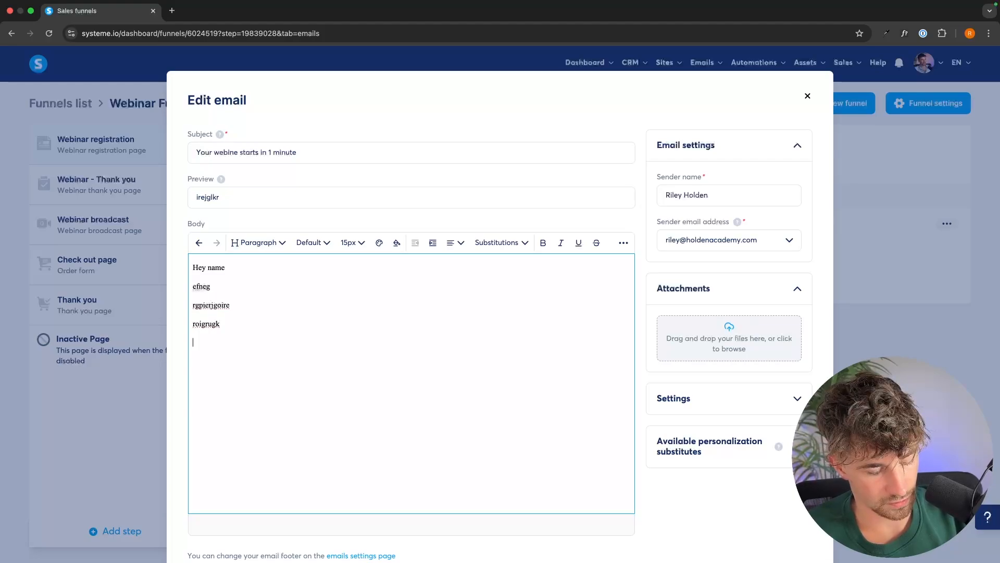
Add the closing body line "Access the webinar here - {webinar_show_link}", reusing the copied link placeholder.
type("Acess the")
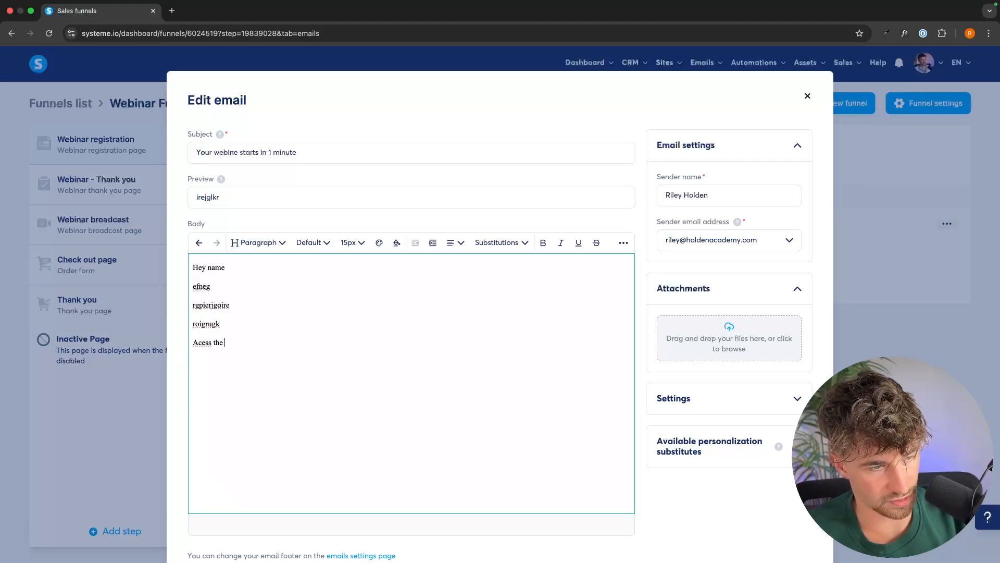
key("BackSpace")
key("BackSpace")
key("BackSpace")
key("super+z")
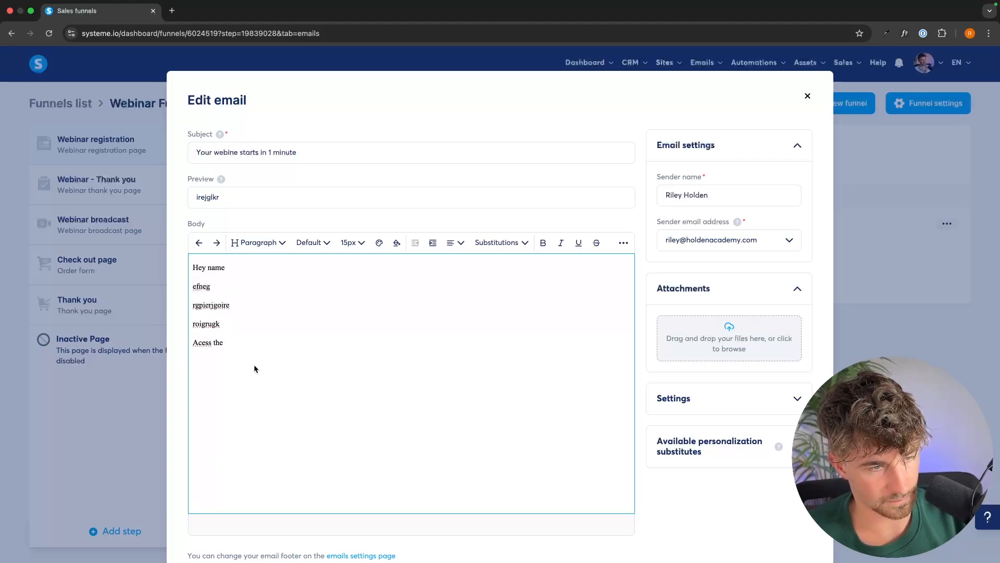
left_click(251, 340)
key("BackSpace")
key("BackSpace")
key("BackSpace")
key("BackSpace")
key("BackSpace")
key("BackSpace")
key("BackSpace")
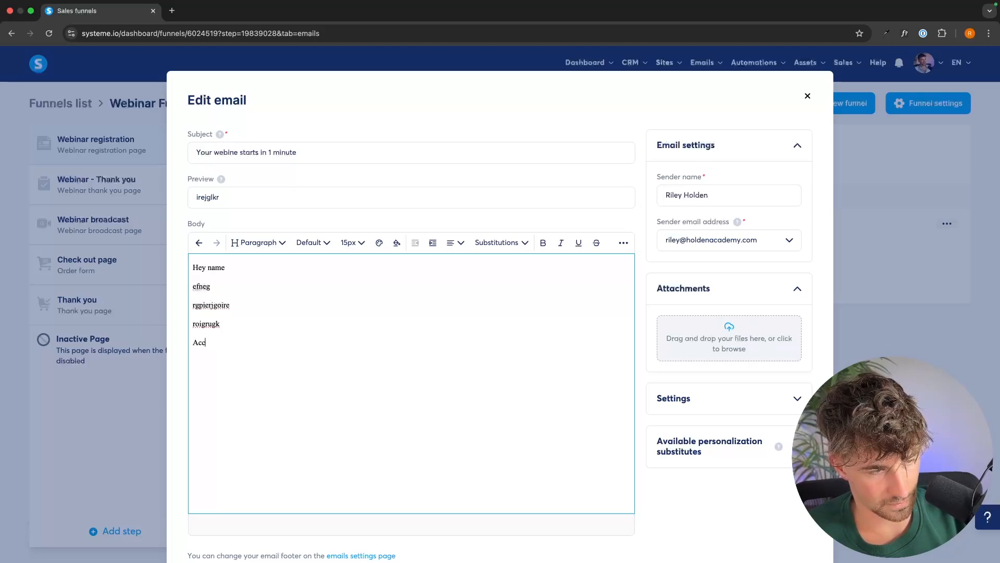
type("ss the webin")
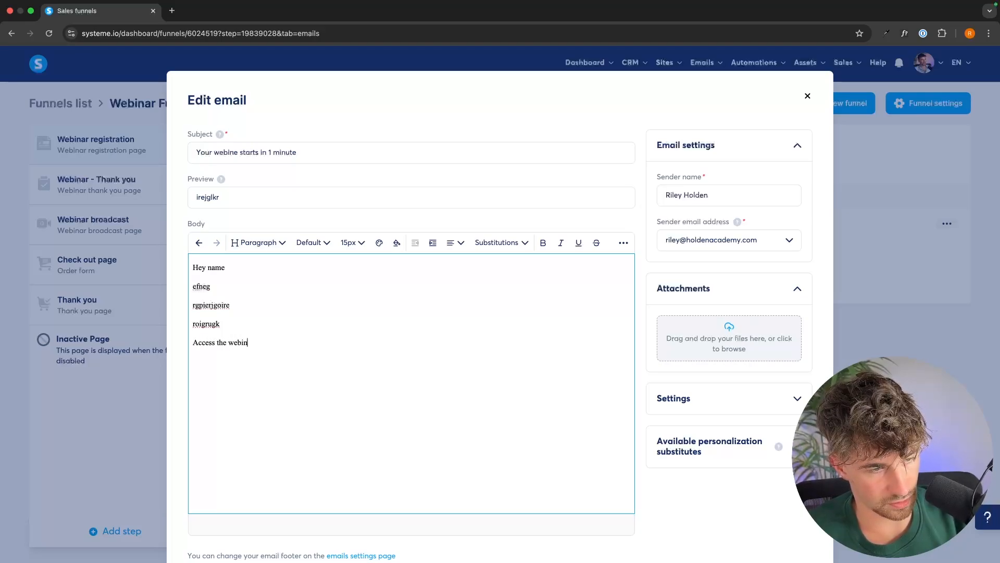
type("ar her e -")
type("{webinar_show_link}")
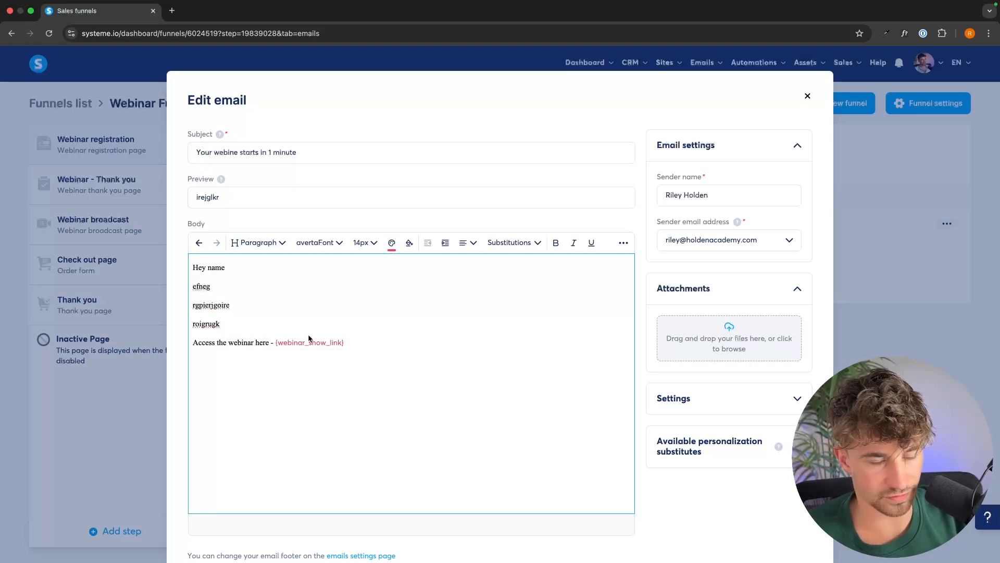
Recolour the link placeholder in the "Access the webinar here" line to black (000000).
left_click_drag(364, 345, 276, 344)
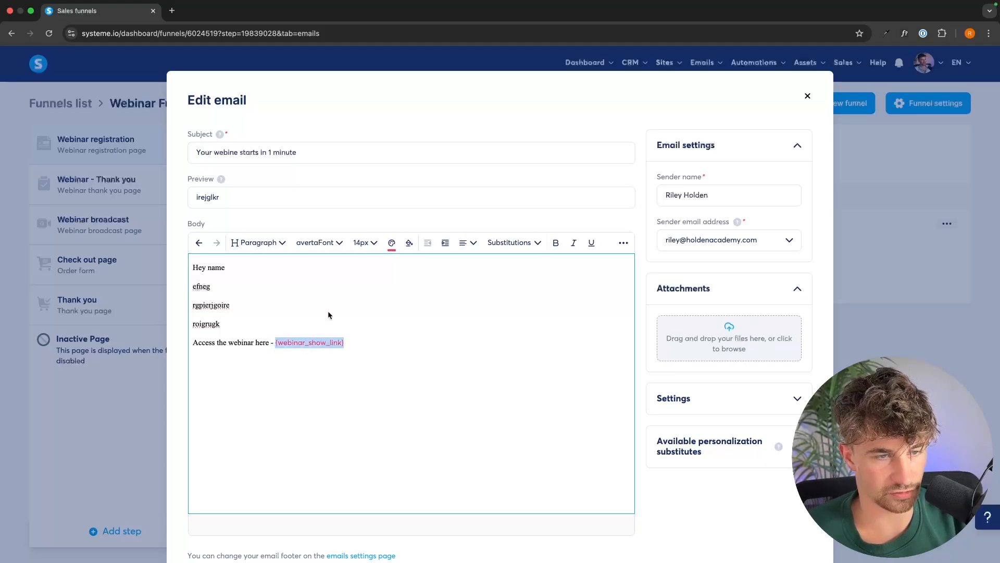
left_click(388, 244)
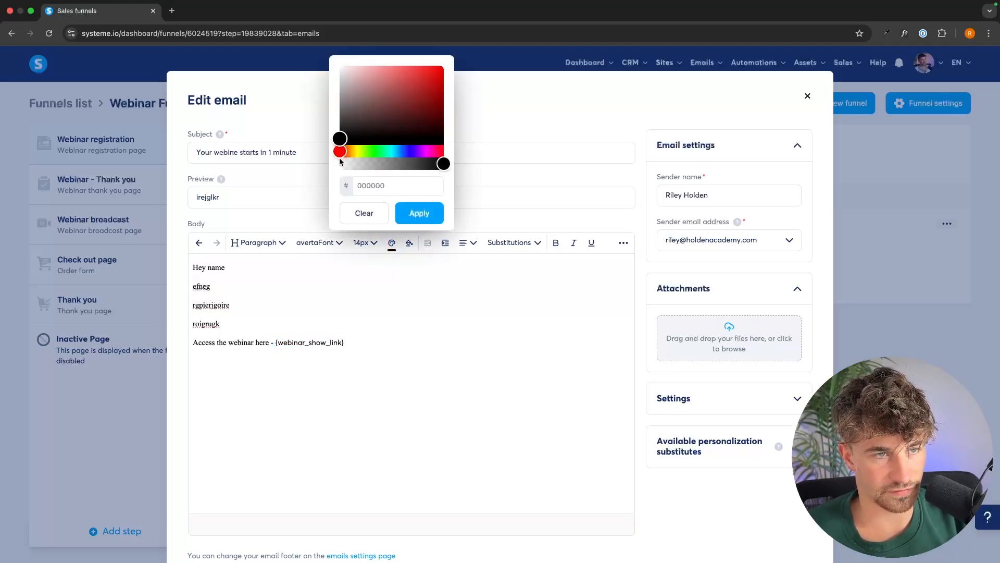
left_click(408, 209)
Schedule the email for 1 minute before the Webinar starts event and save it.
scroll(573, 328, "down", 2)
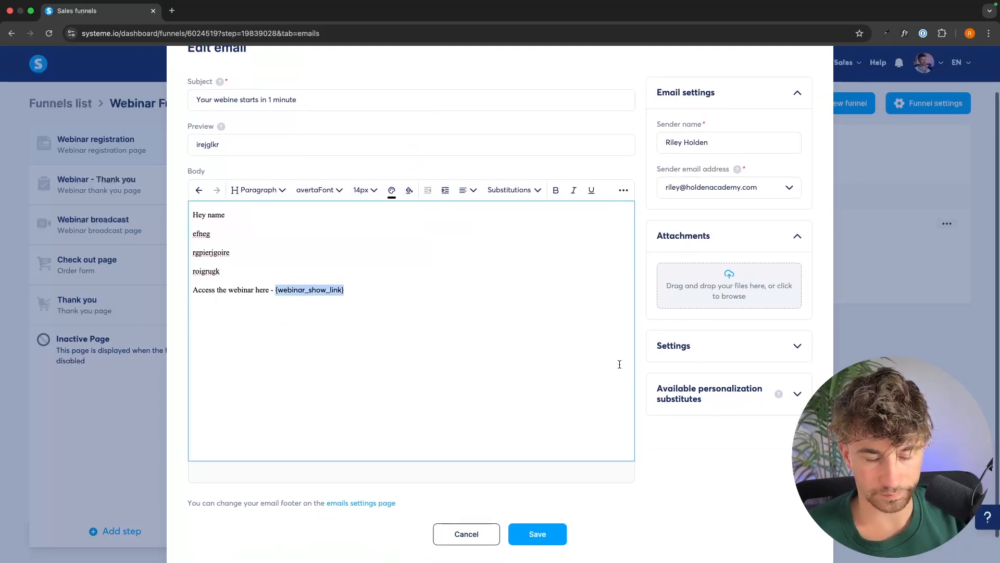
left_click(672, 341)
scroll(695, 339, "down", 1)
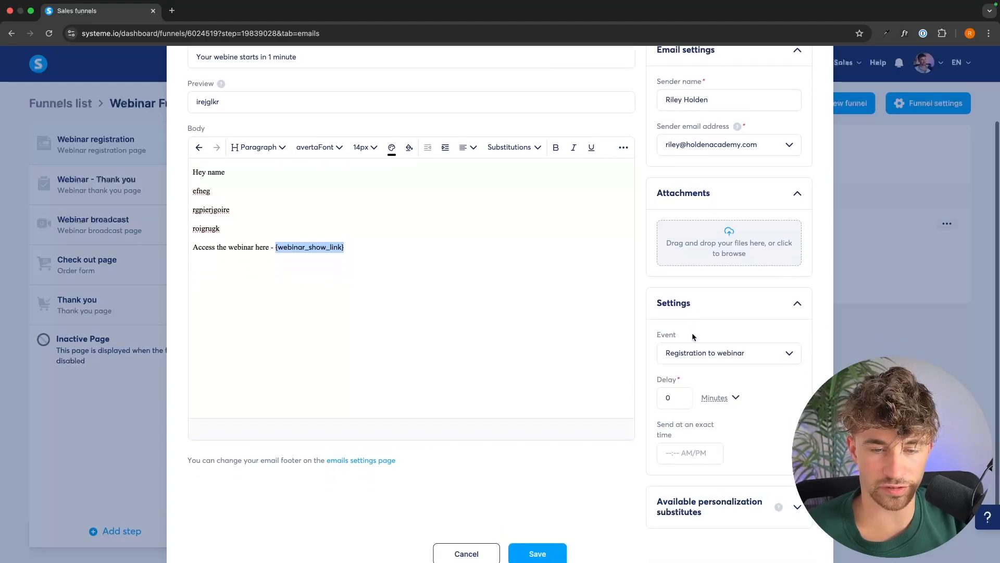
left_click(698, 349)
left_click(705, 396)
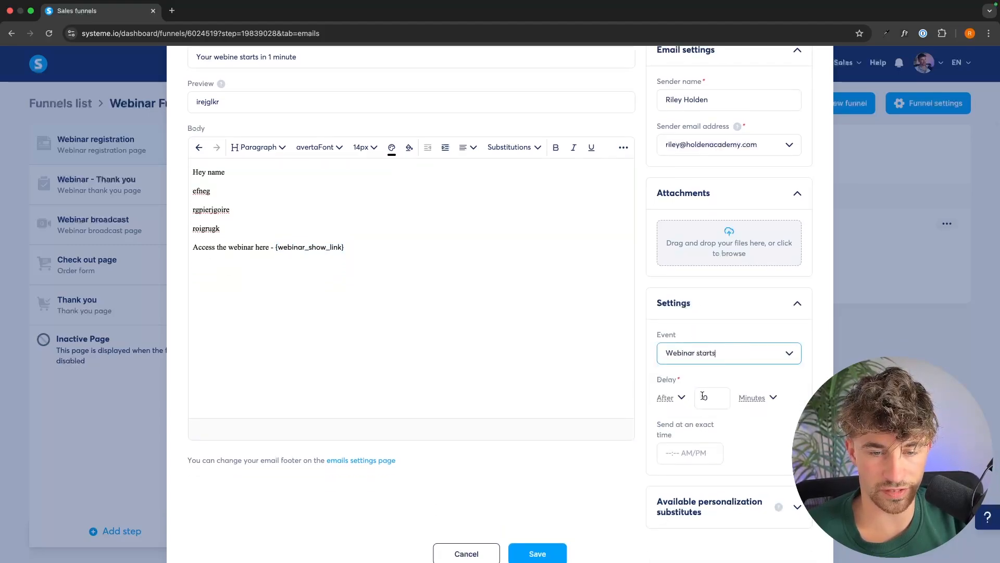
left_click(680, 399)
left_click(672, 415)
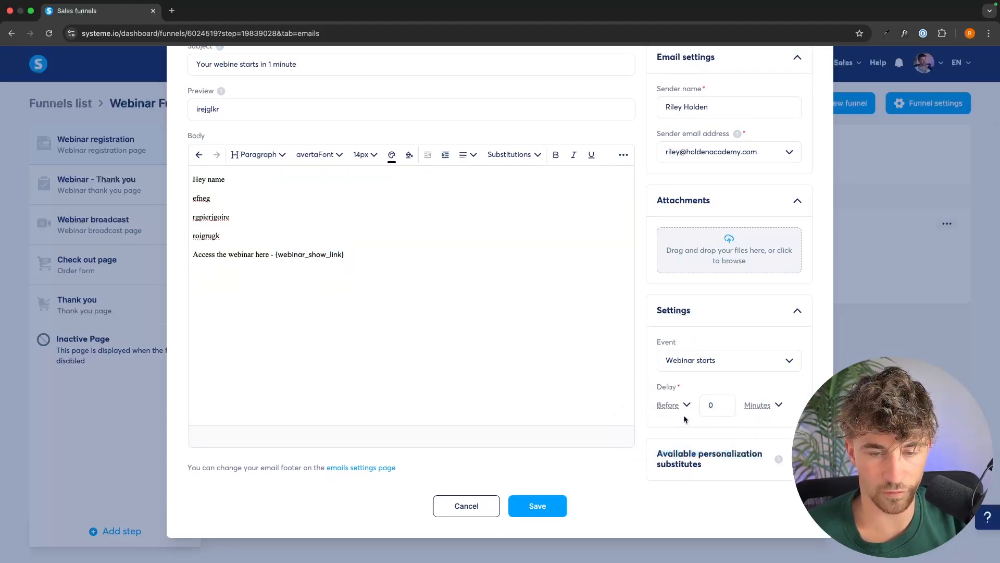
left_click(713, 410)
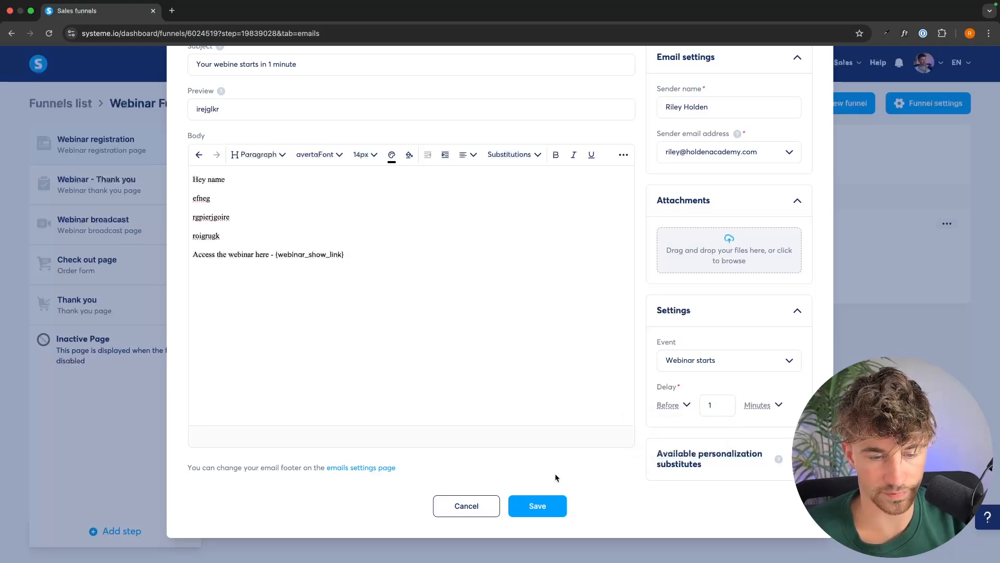
left_click(538, 506)
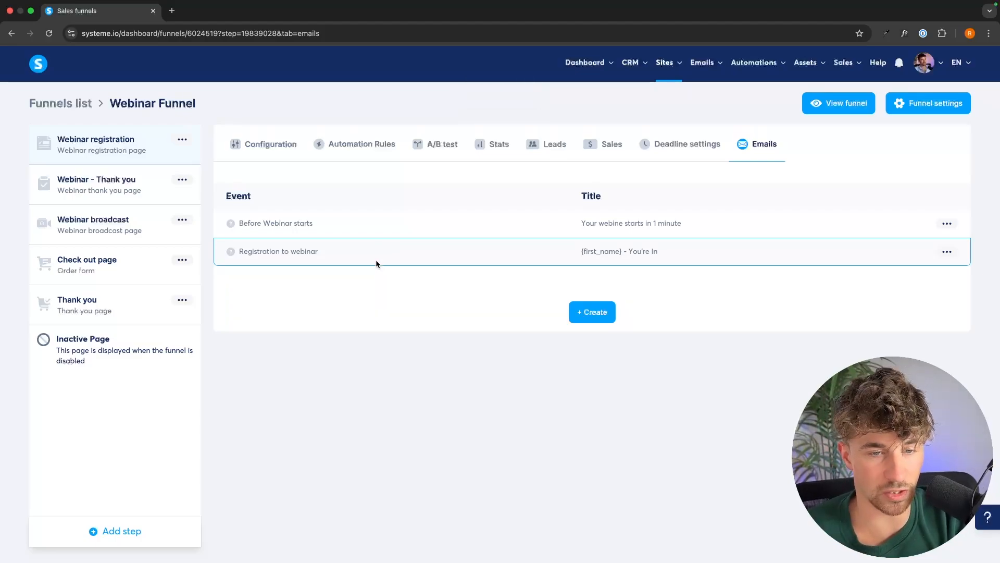
Create another funnel email with the subject "That was awesome!" and the preview text "Here's your replay".
left_click(584, 312)
left_click(263, 152)
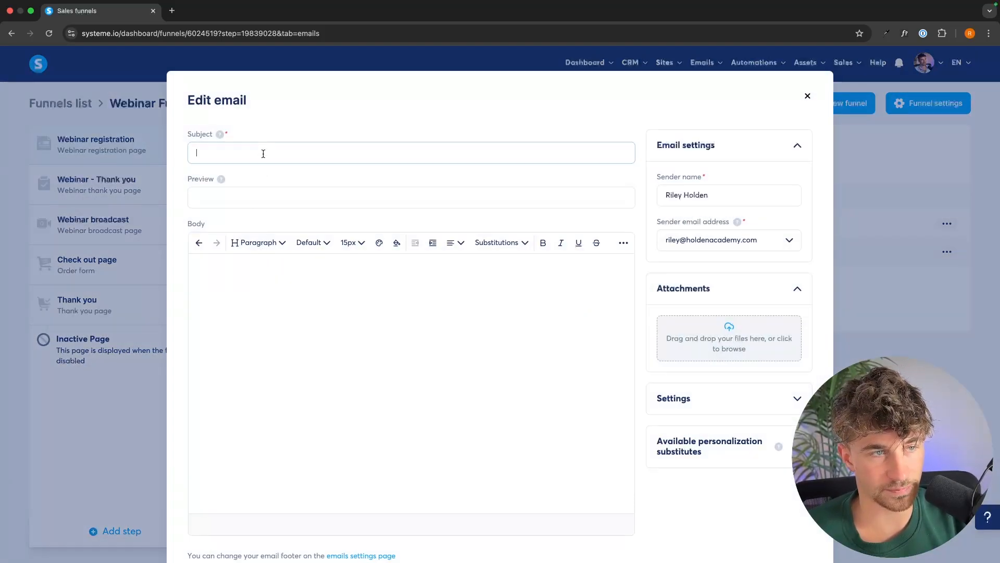
type("That was awesome!")
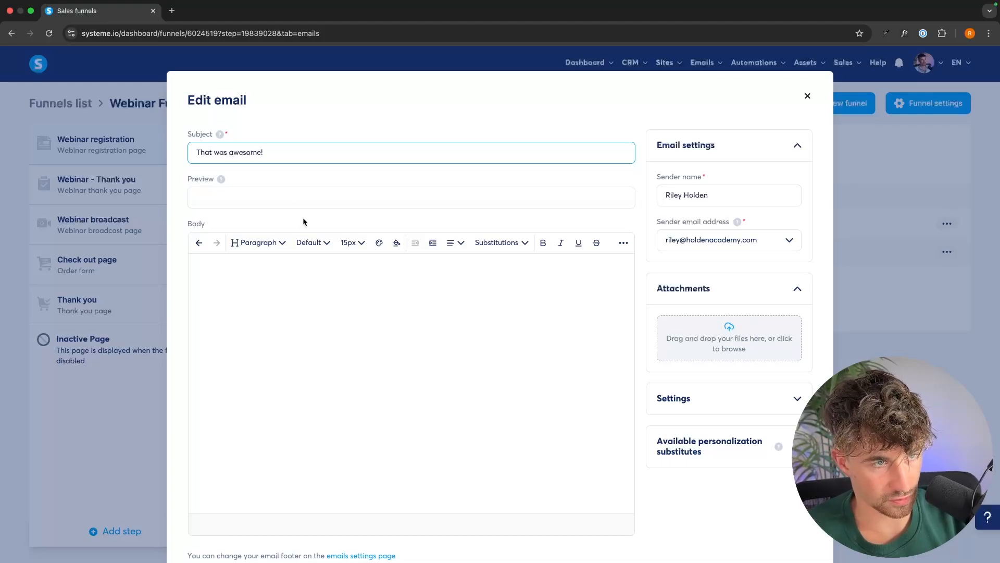
left_click(298, 203)
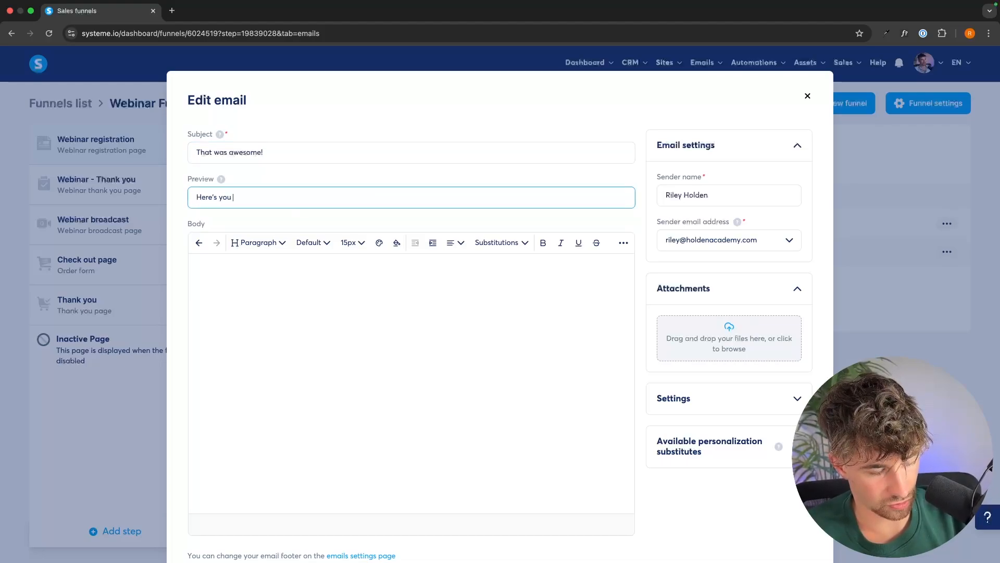
Write the body lines "Hey name", "ofignr", "ergreilgn", "orugngr" and "watch the replay here - {webinar_replay_link}", copying the placeholder from the available personalization substitutes.
left_click(328, 266)
type("Hey name")
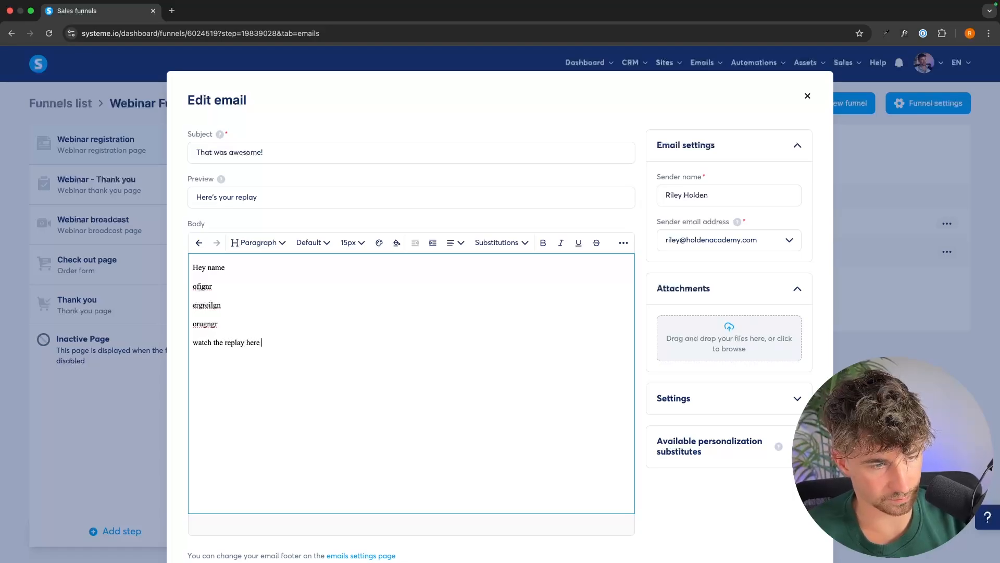
scroll(735, 380, "down", 2)
left_click(729, 379)
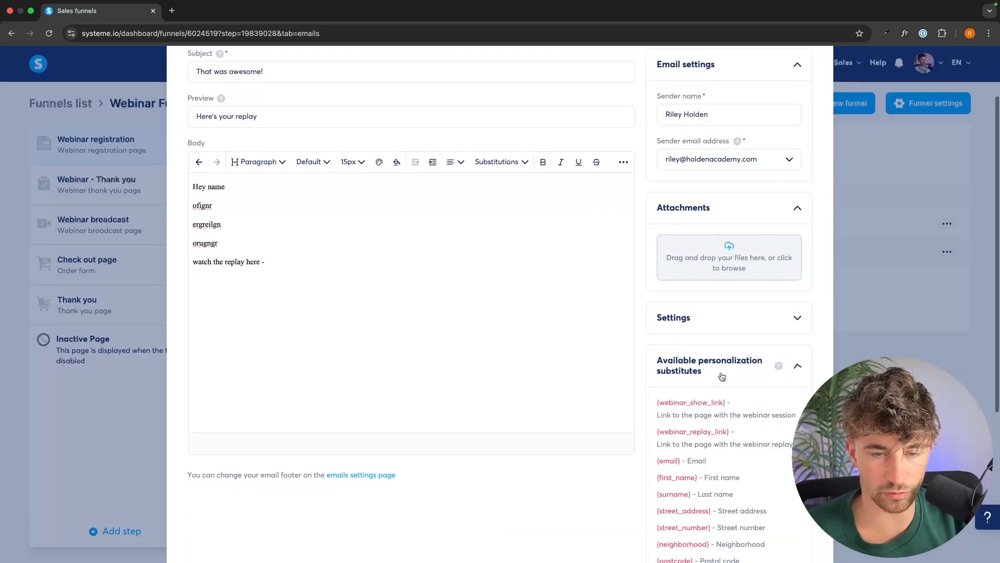
scroll(729, 383, "down", 2)
mouse_move(730, 387)
left_mouse_down()
mouse_move(658, 387)
mouse_move(727, 385)
left_mouse_up()
key("super+c")
left_click(304, 221)
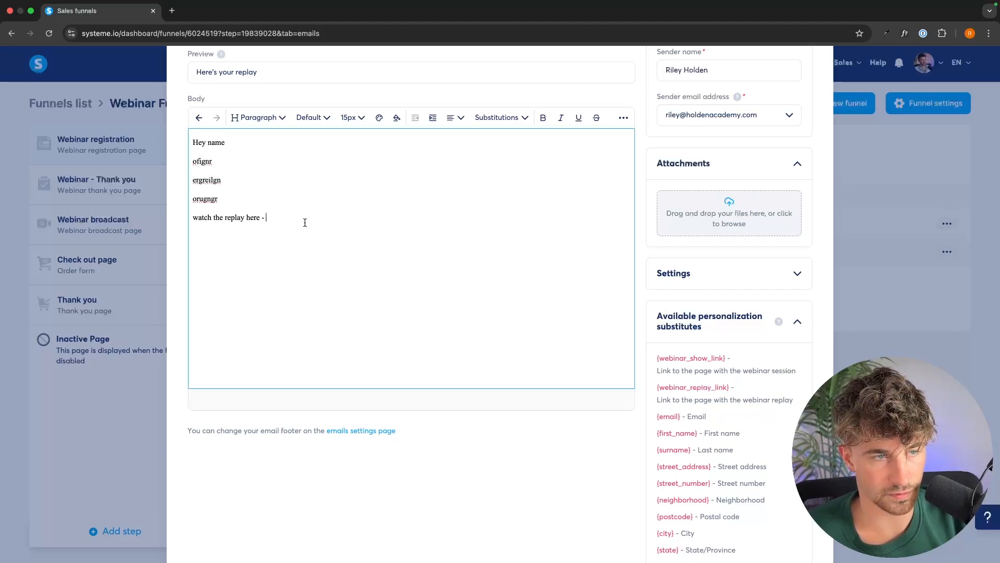
key("super+v")
Recolour the replay link placeholder in the "watch the replay here" line to black (000000).
left_click_drag(348, 221, 266, 219)
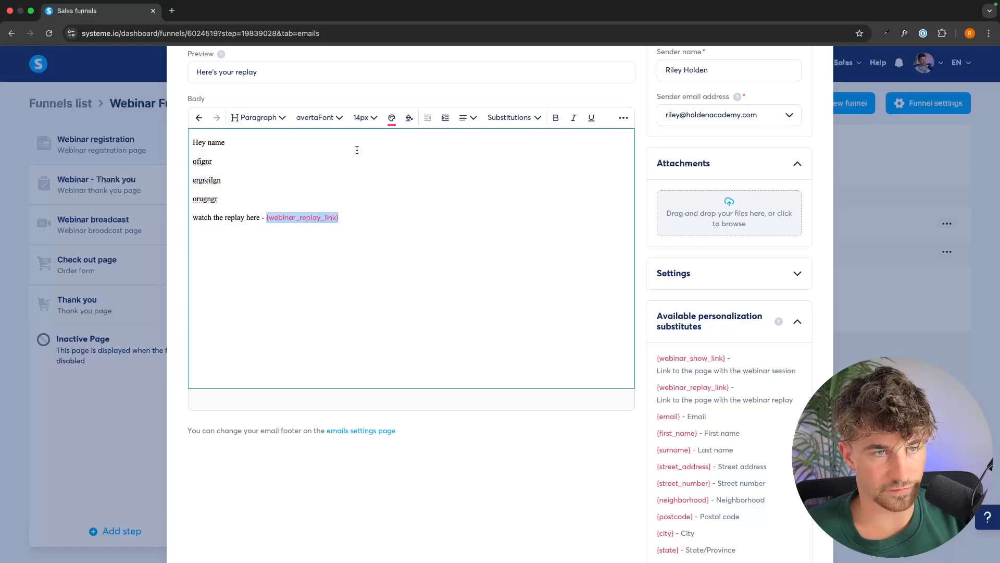
left_click(391, 118)
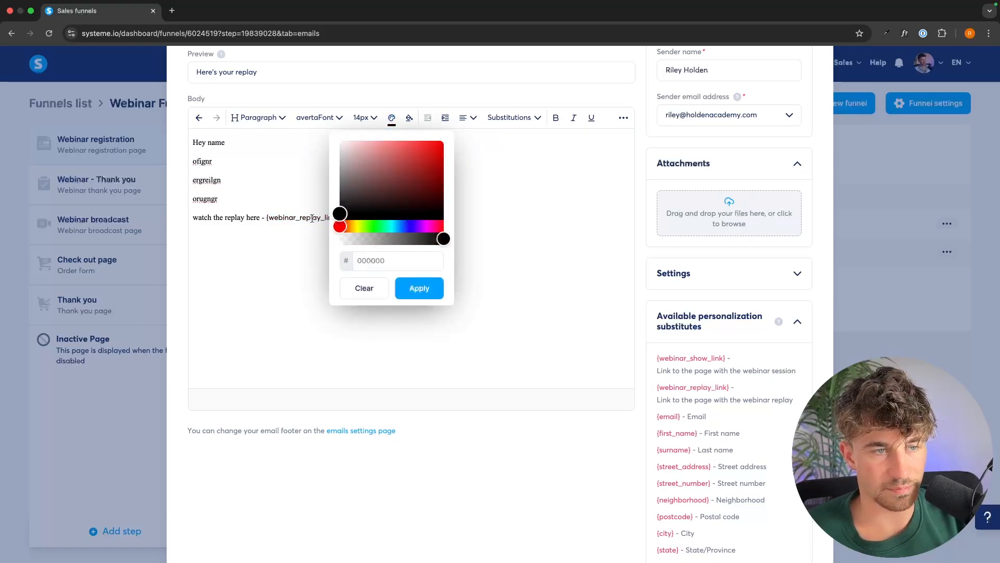
left_click(420, 288)
Schedule the replay email for 1 hour after the Webinar starts event and save it.
scroll(626, 312, "up", 1)
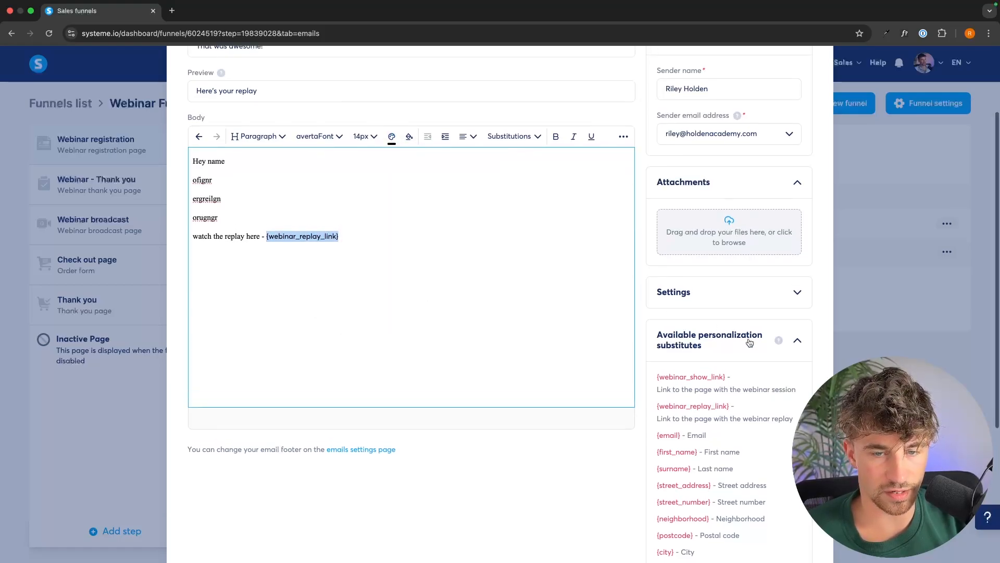
left_click(748, 344)
left_click(719, 323)
left_click(714, 366)
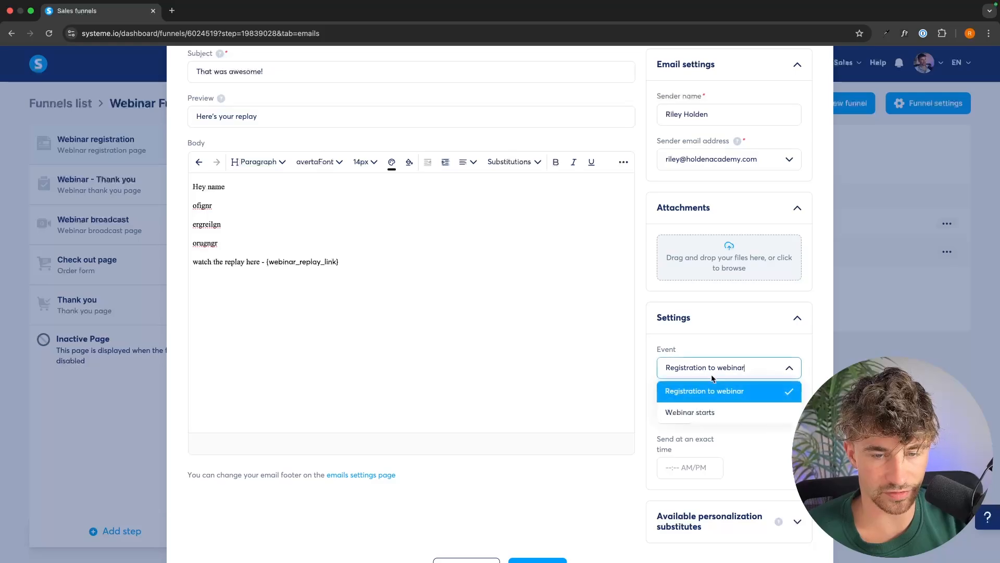
left_click(701, 411)
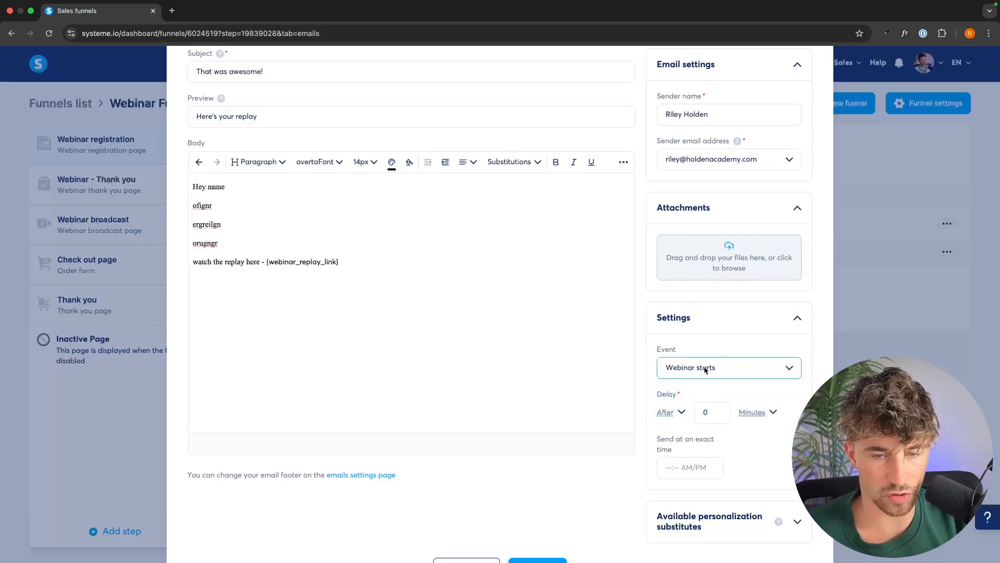
left_click(705, 410)
type("1")
left_click(752, 413)
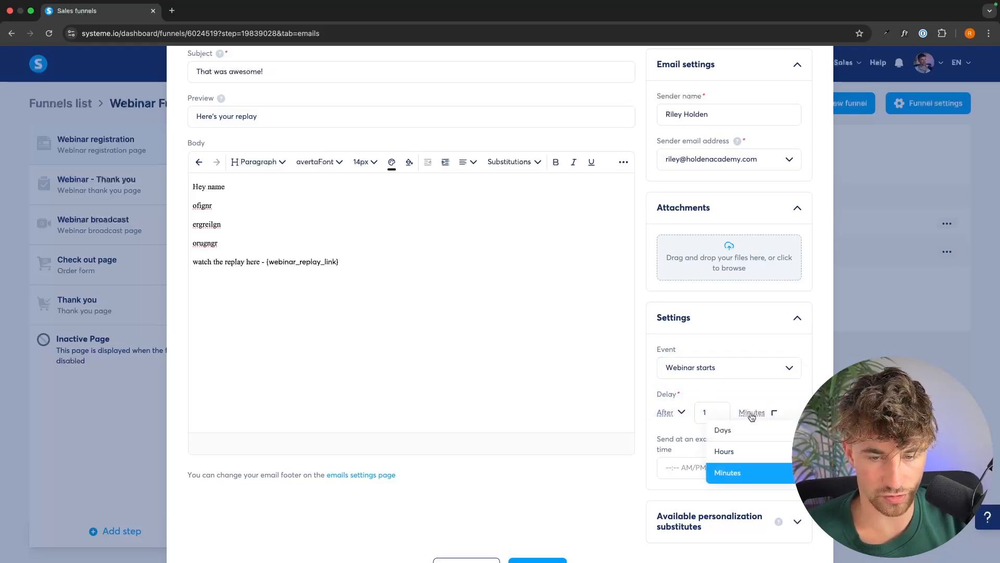
left_click(753, 450)
scroll(672, 469, "down", 2)
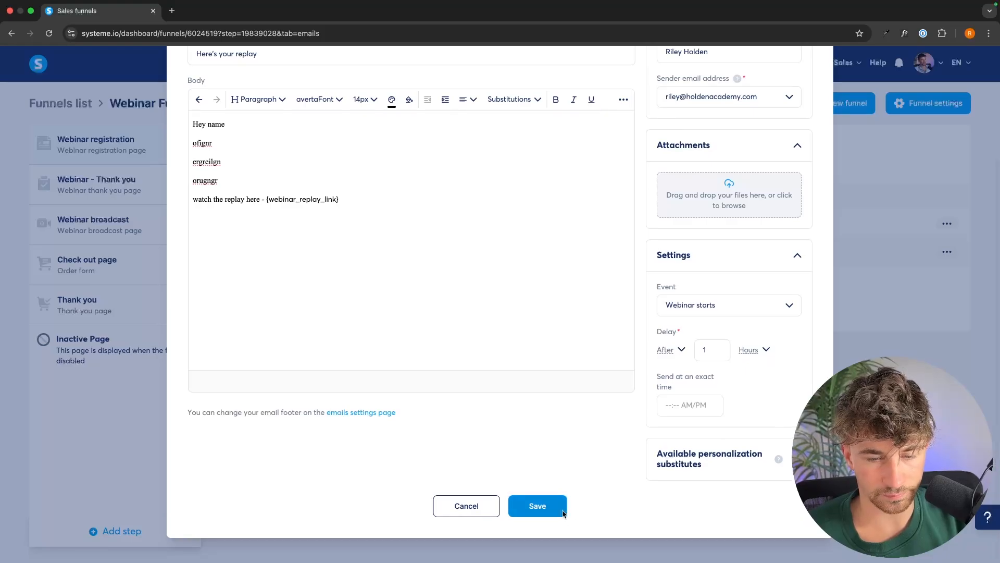
left_click(562, 512)
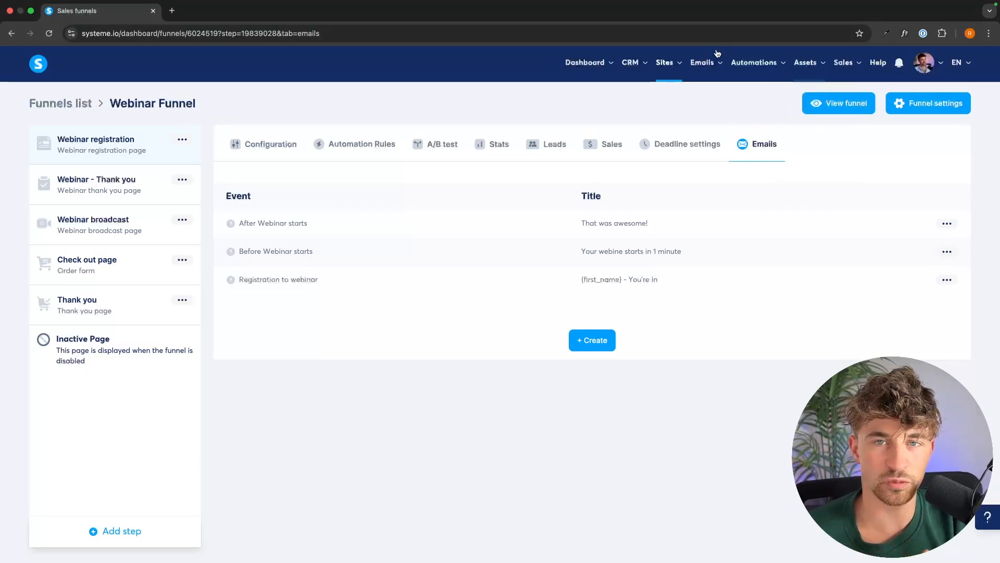
mouse_move(713, 94)
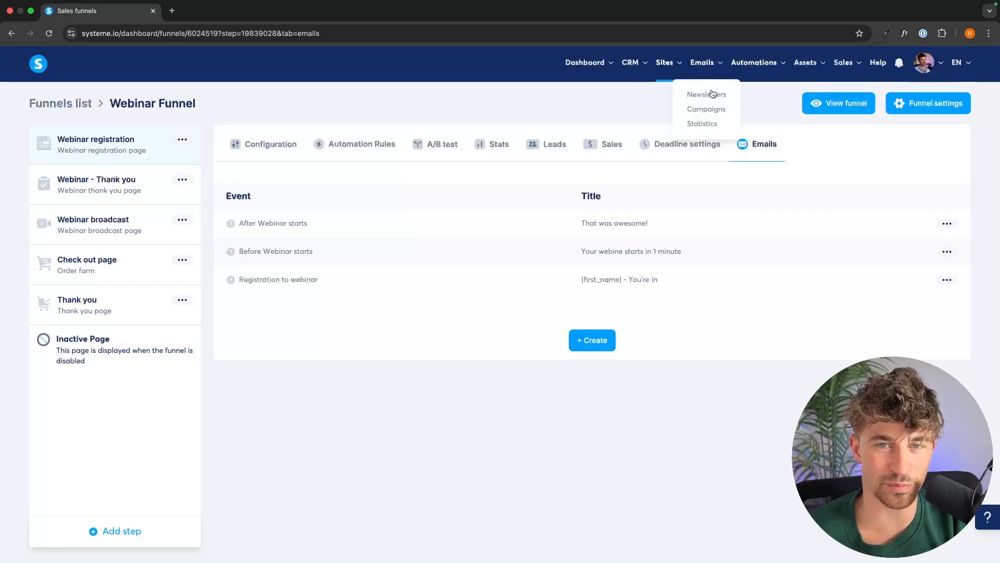